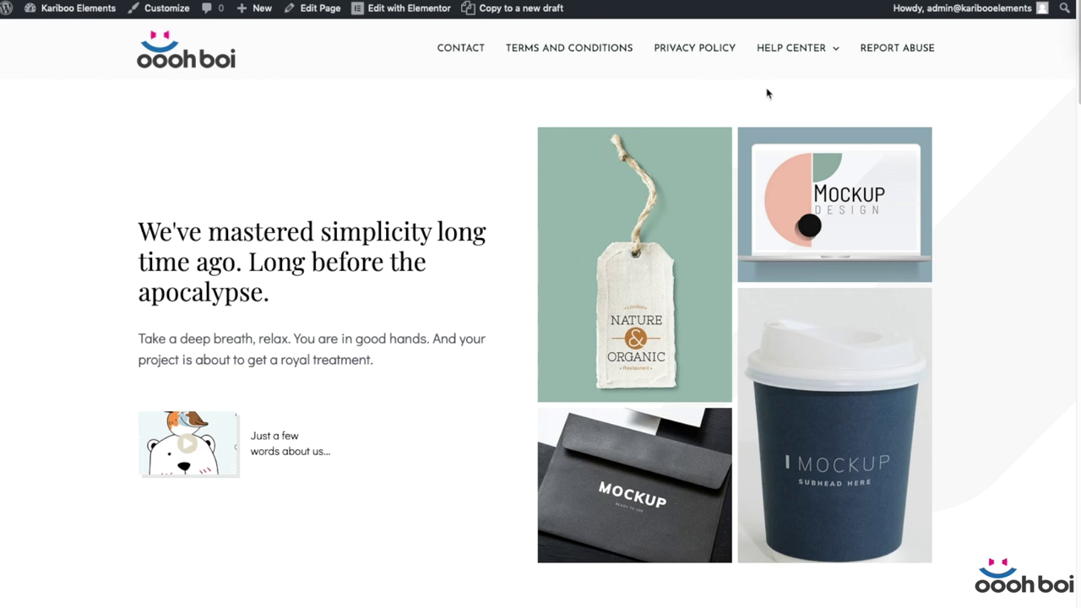
Narrow the page window to check the off-canvas menu at a small width, then restore the full width
mouse_move(834, 48)
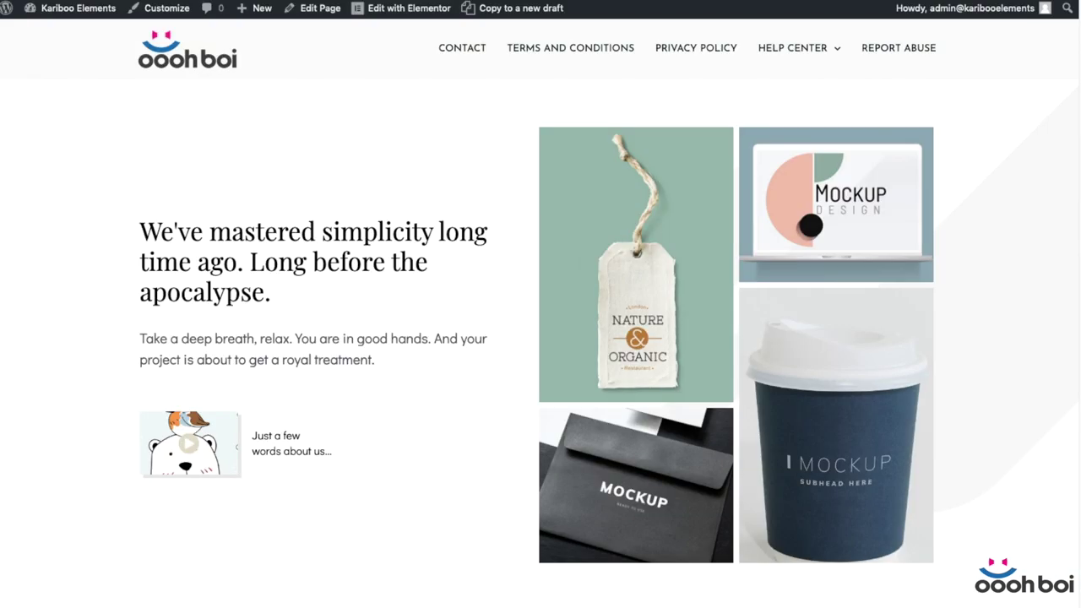
drag(1078, 260, 491, 278)
click(454, 50)
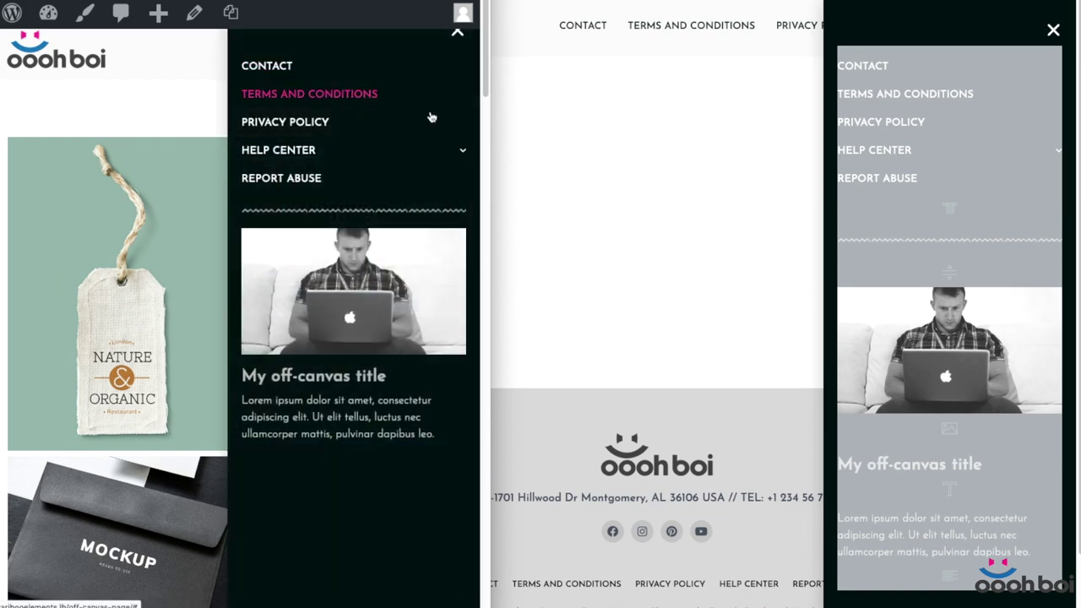
drag(489, 252, 444, 338)
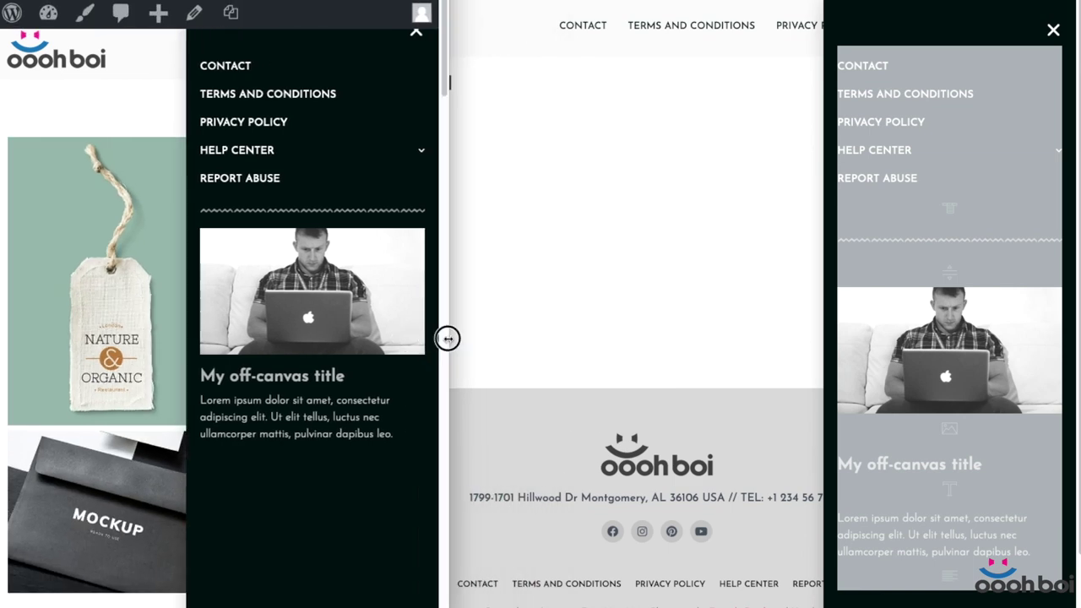
click(417, 33)
drag(448, 130, 1078, 189)
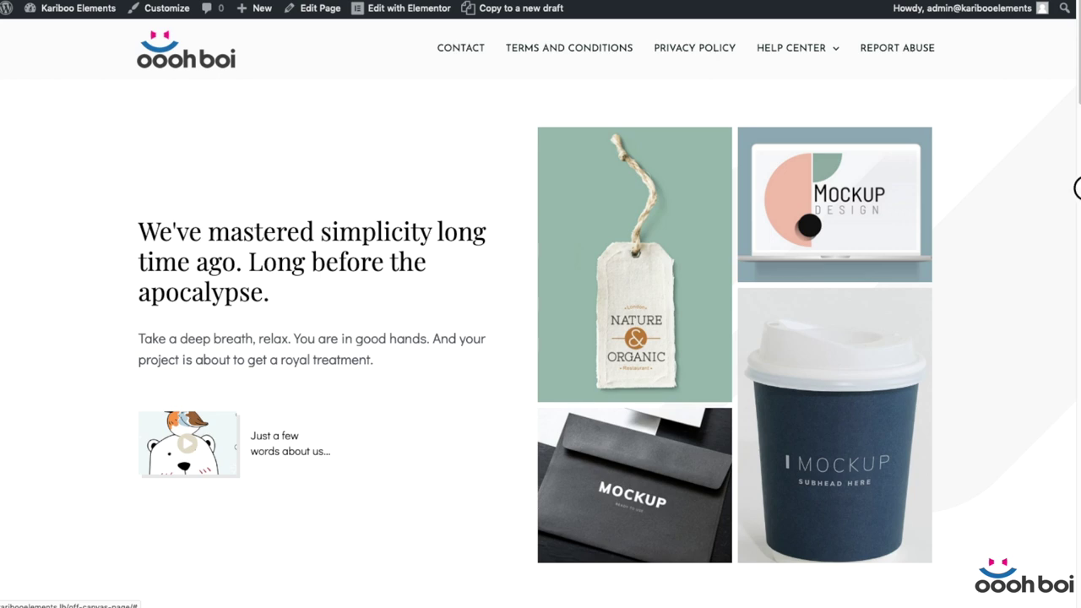
drag(1077, 190, 1075, 287)
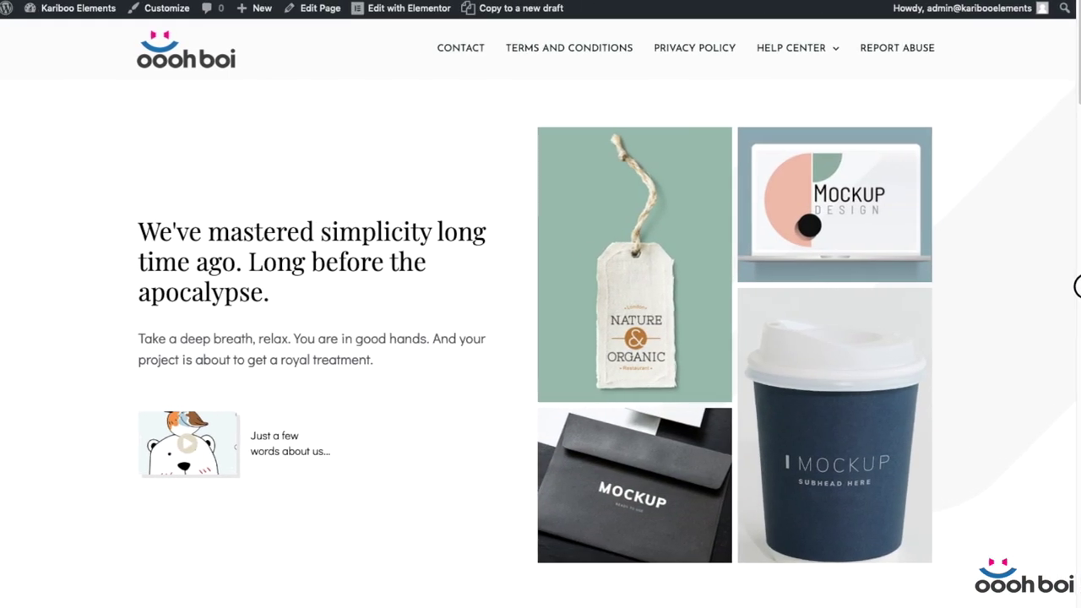
Compare the Help Center submenu in the desktop header and in the off-canvas menu at a narrow window width
mouse_move(798, 48)
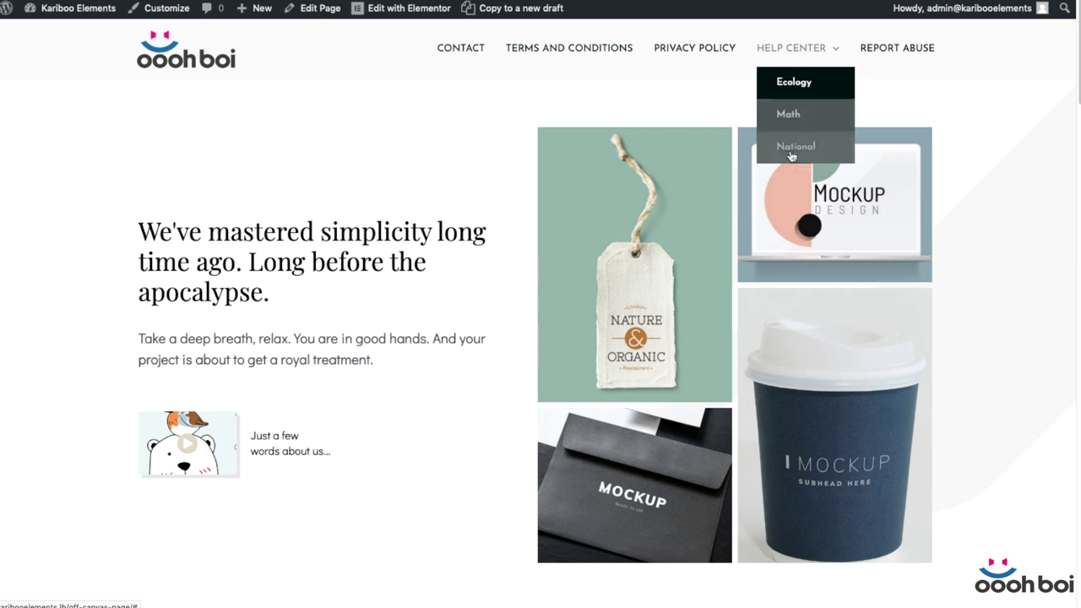
drag(1072, 300, 498, 308)
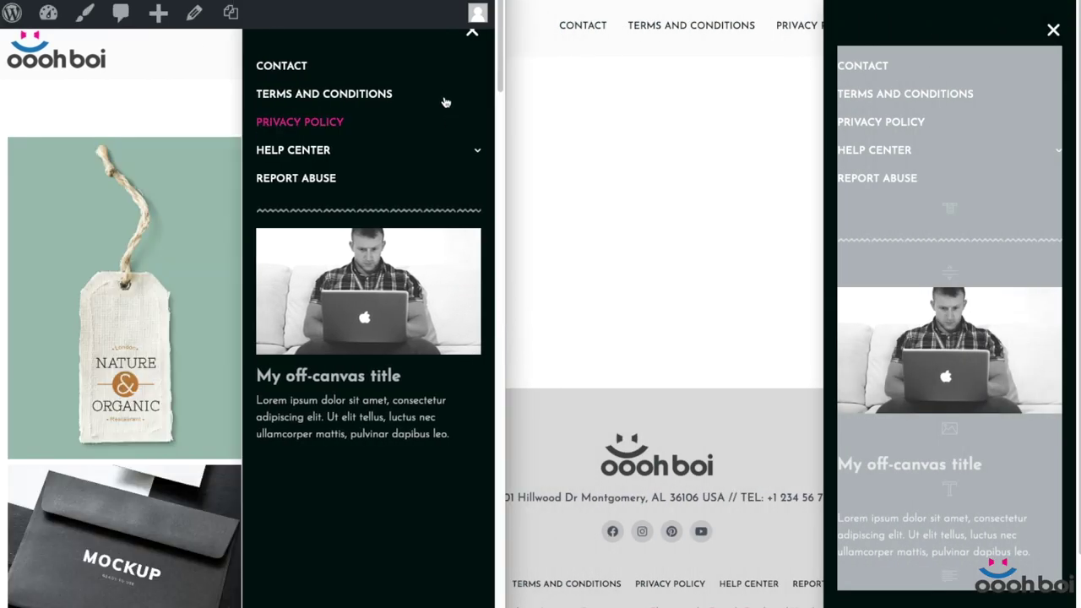
click(470, 153)
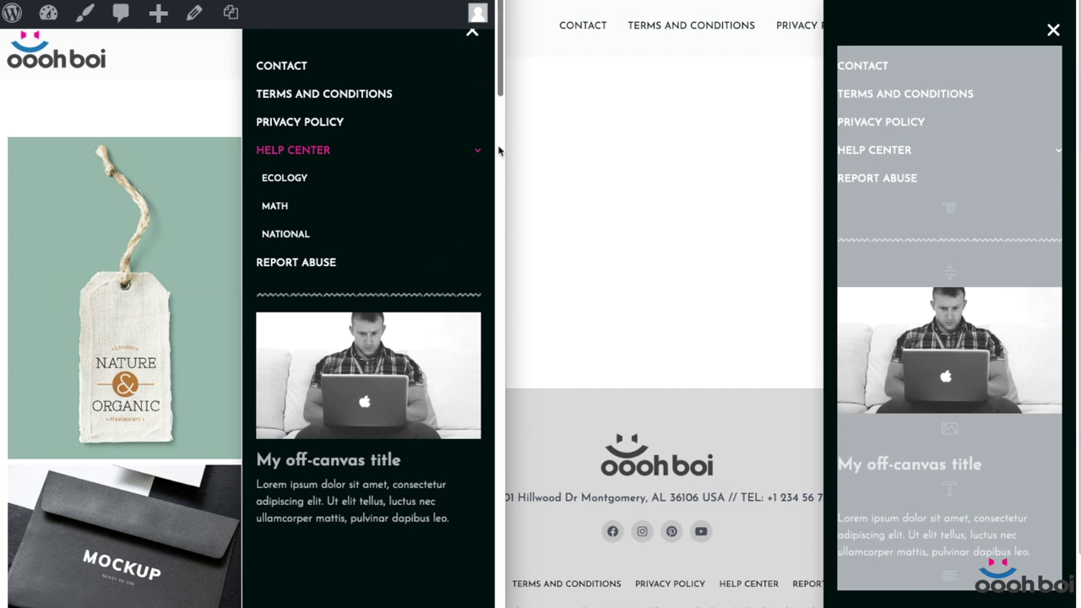
drag(498, 150, 1077, 218)
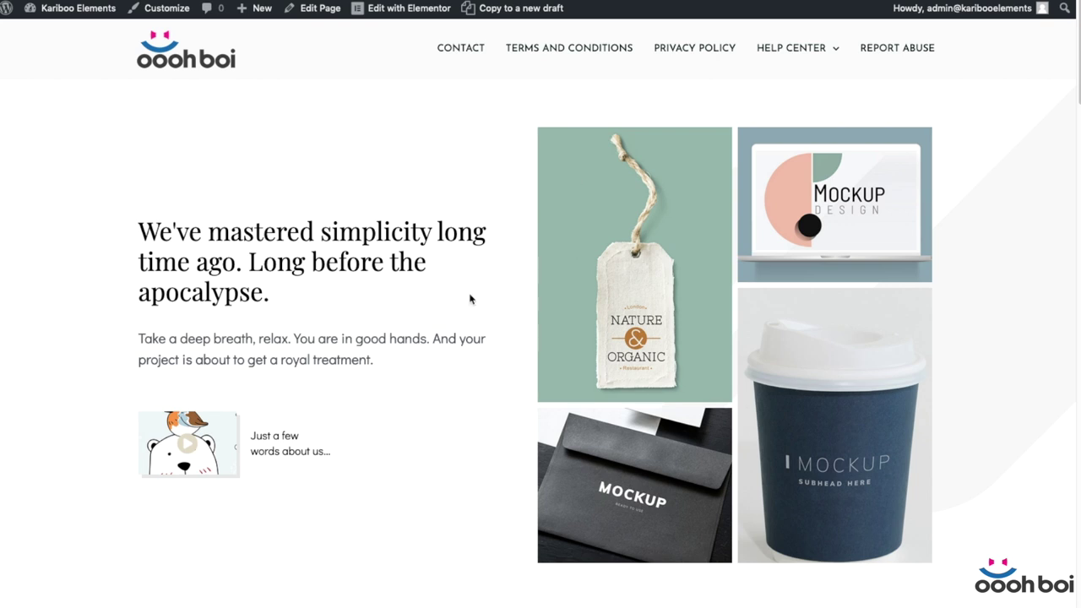
Switch to the Elementor window with the Off-canvas Header template and open its Nav Menu widget for editing
right_click(864, 605)
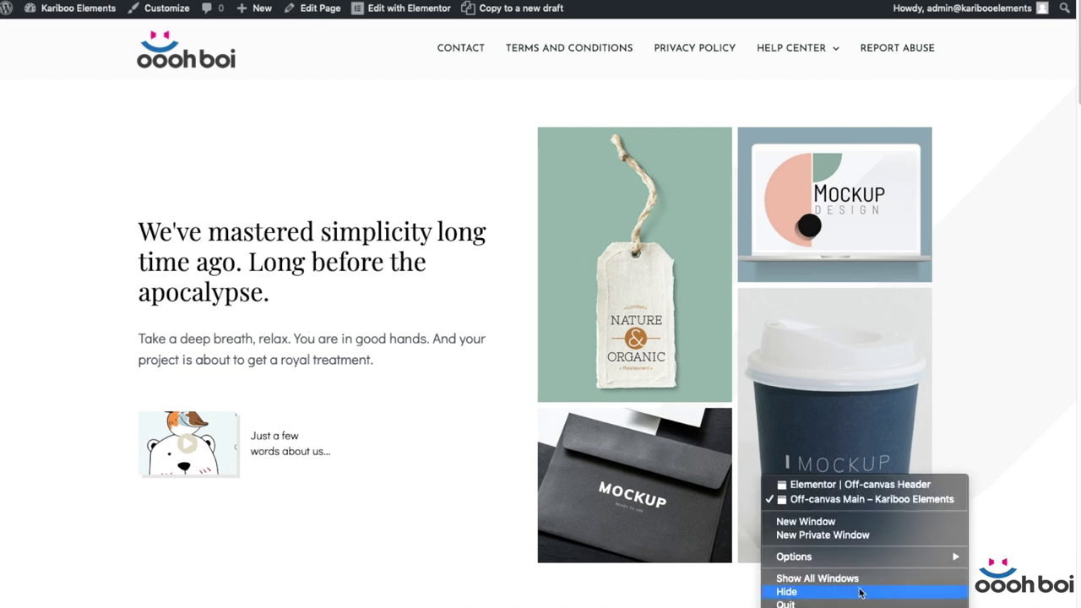
click(836, 488)
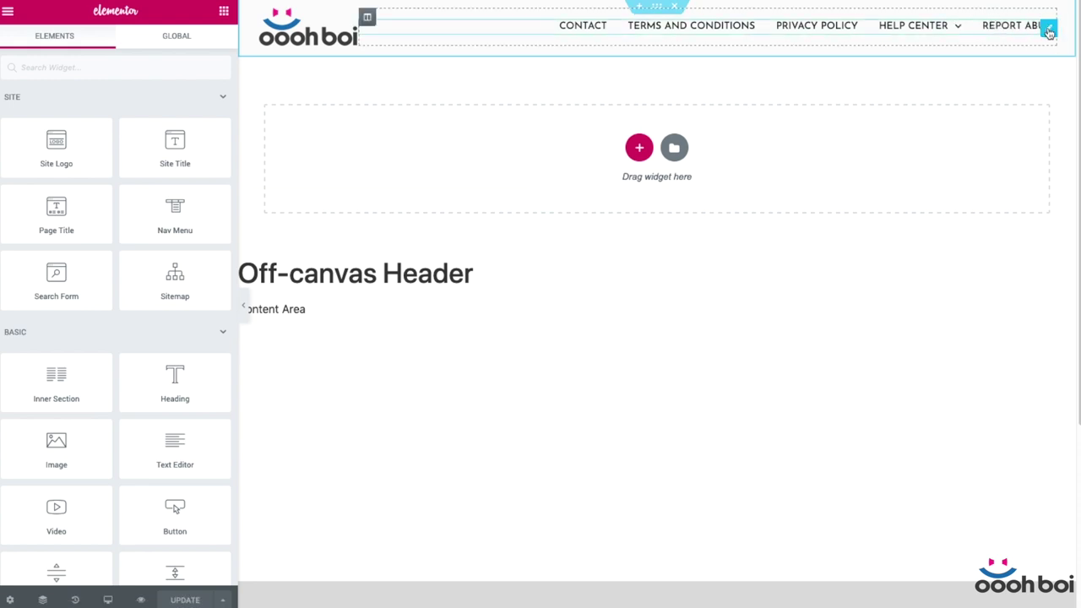
click(1048, 32)
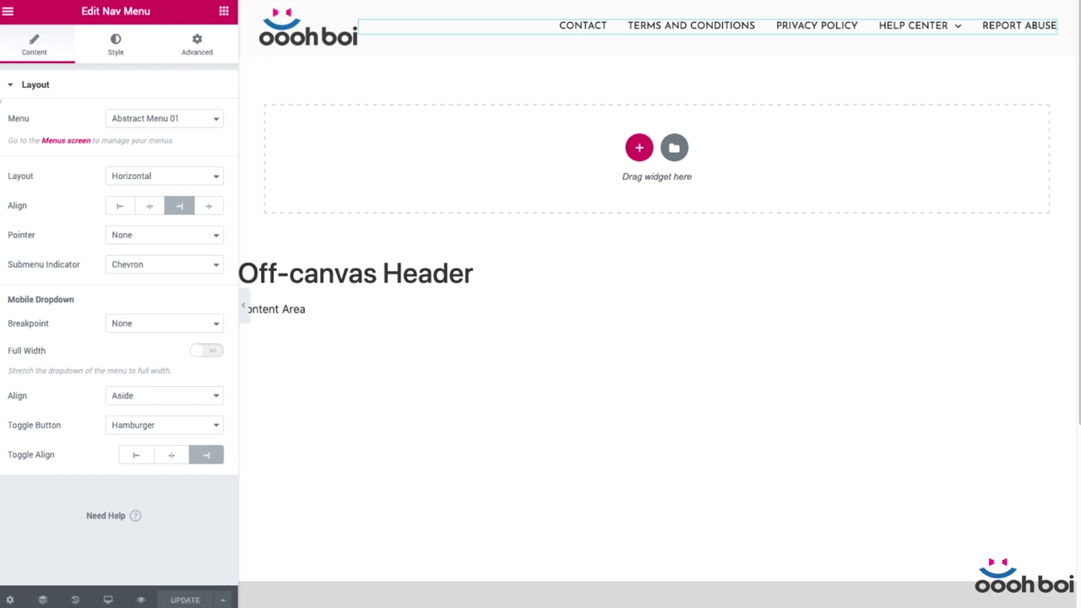
Review the nav menu's layout settings and its mobile dropdown breakpoint options, keeping the breakpoint at None
click(126, 178)
click(126, 180)
click(42, 267)
click(146, 323)
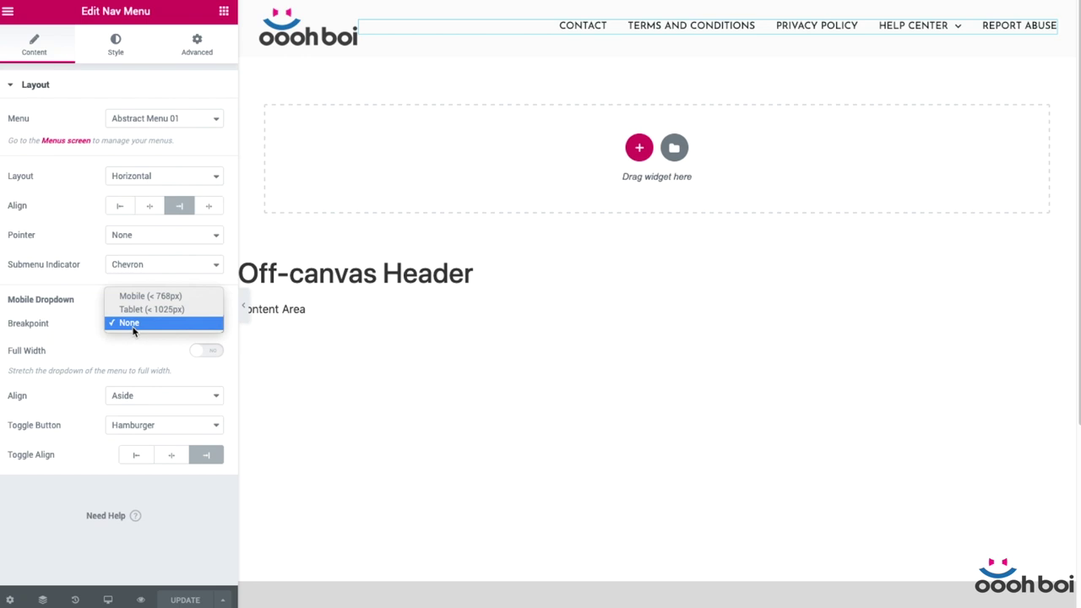
click(131, 324)
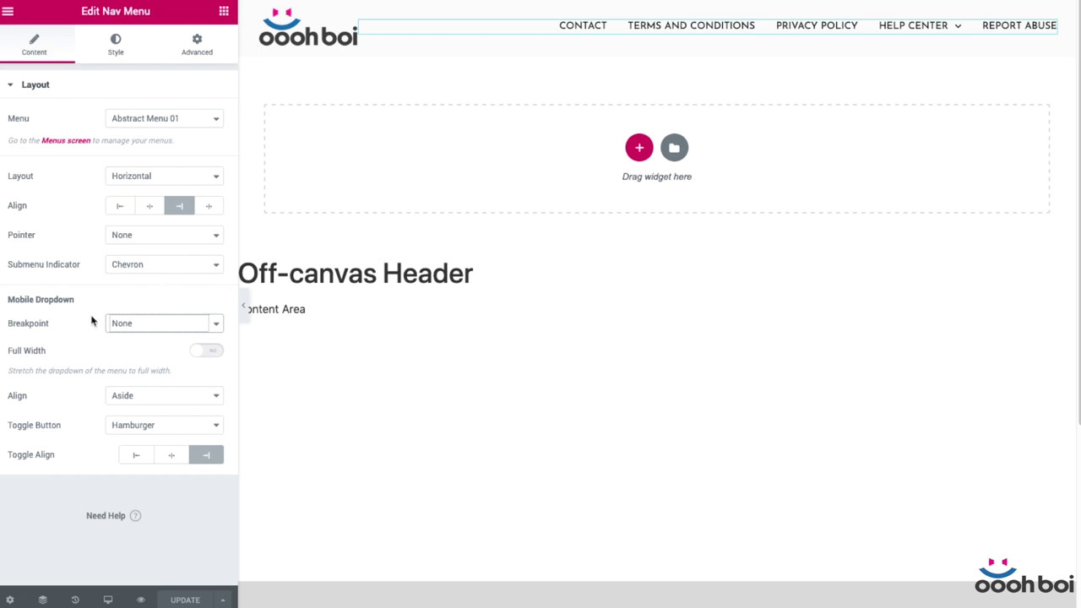
Set the nav menu's mobile dropdown breakpoint to Tablet (< 1025px) and preview the header at tablet size
click(150, 327)
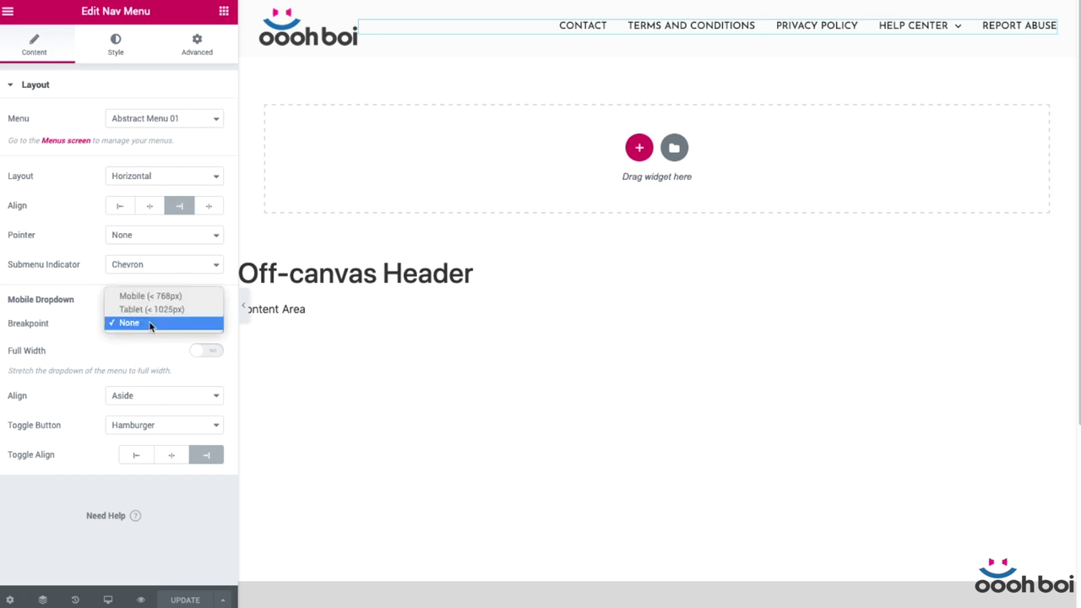
click(172, 309)
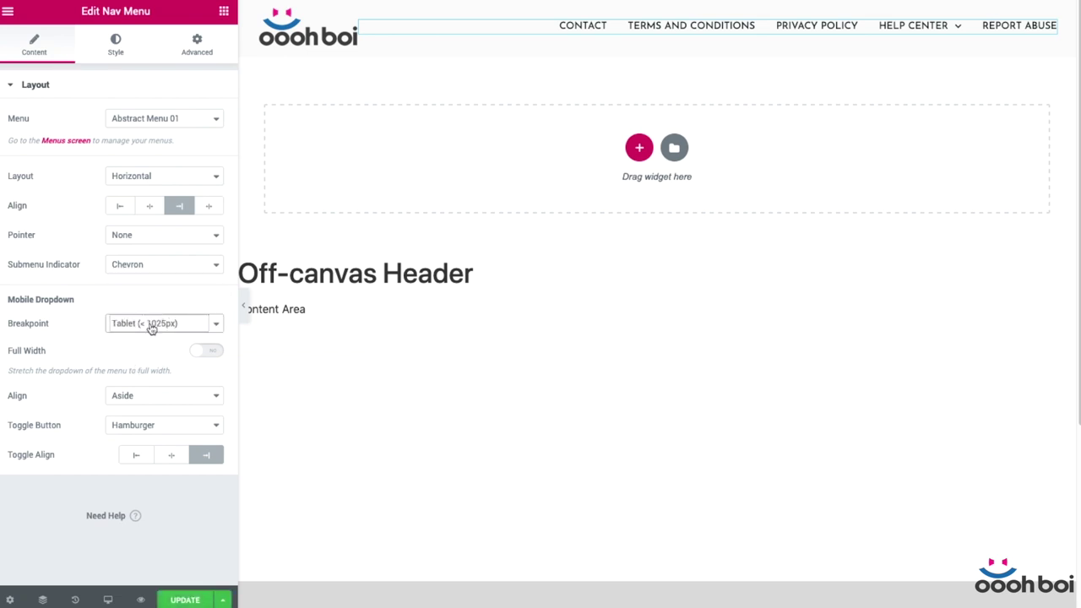
click(108, 600)
click(111, 538)
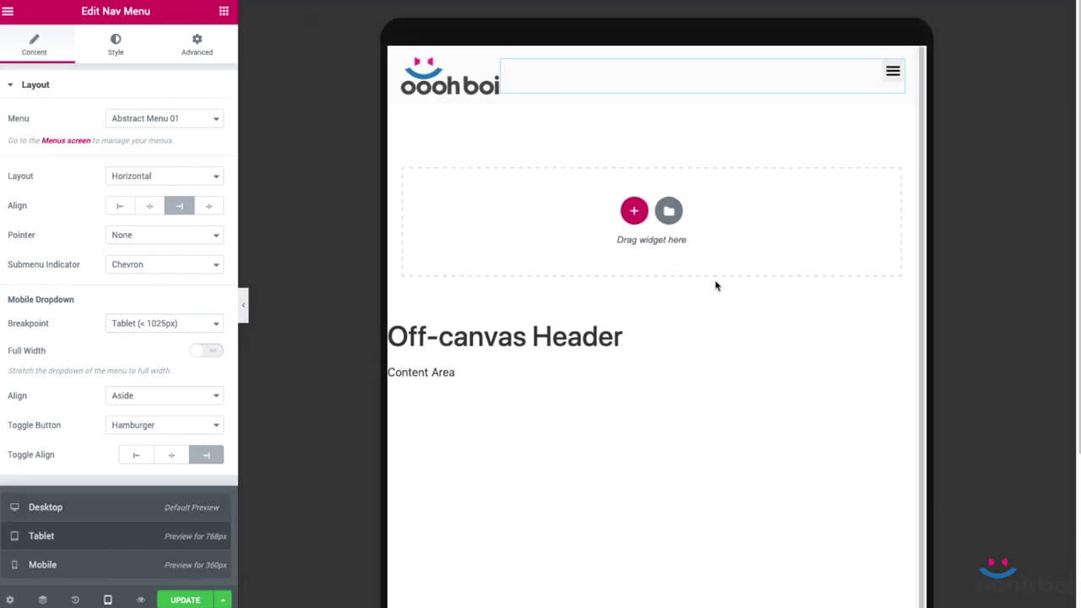
Test the hamburger dropdown and its Help Center submenu in the full tablet preview, then return to the widget settings
click(243, 305)
click(770, 77)
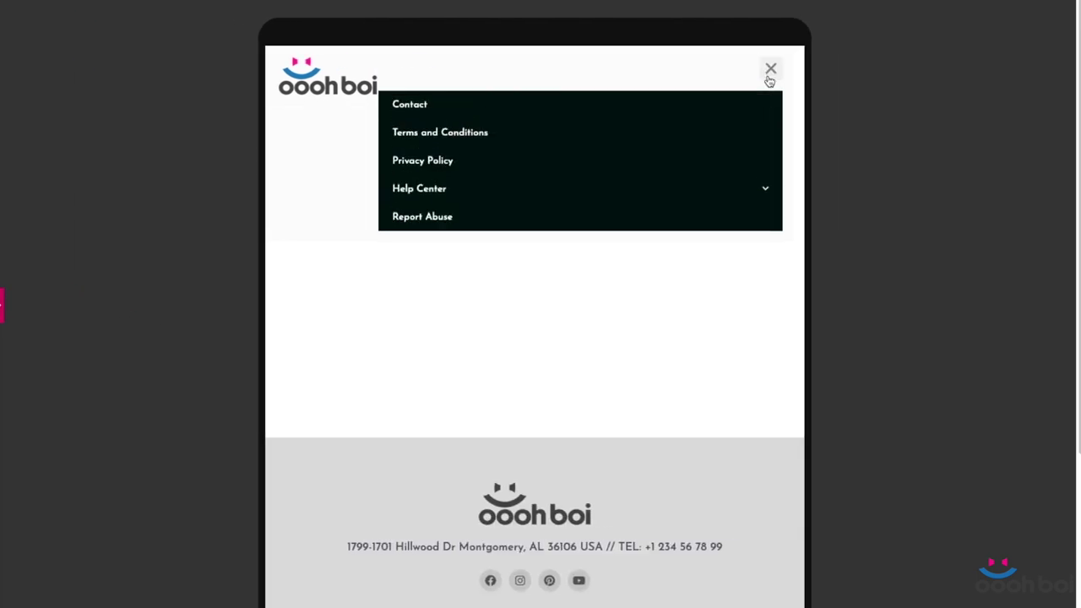
click(705, 195)
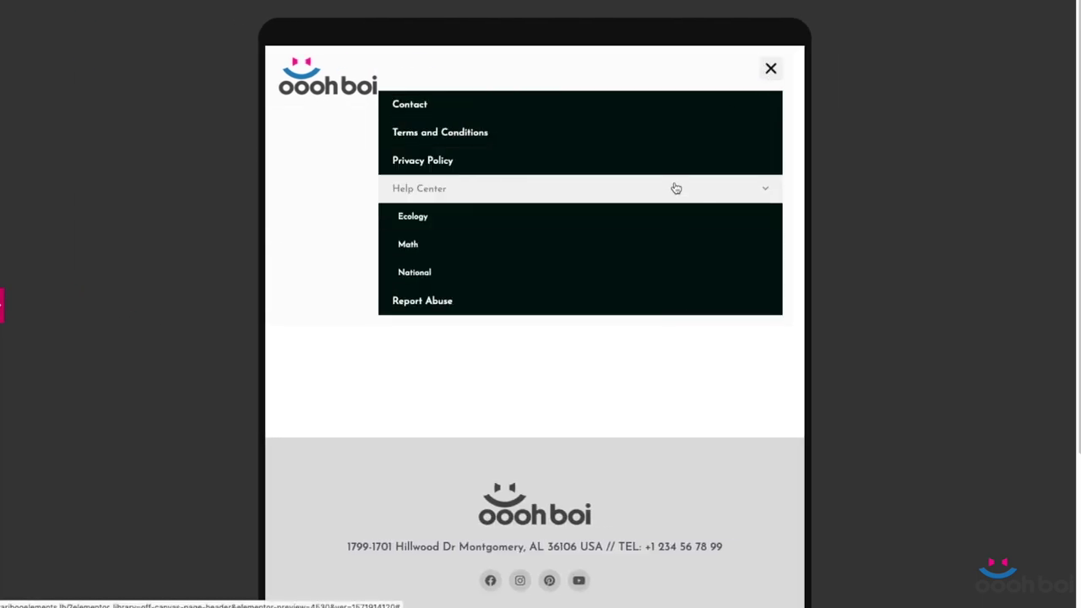
click(771, 71)
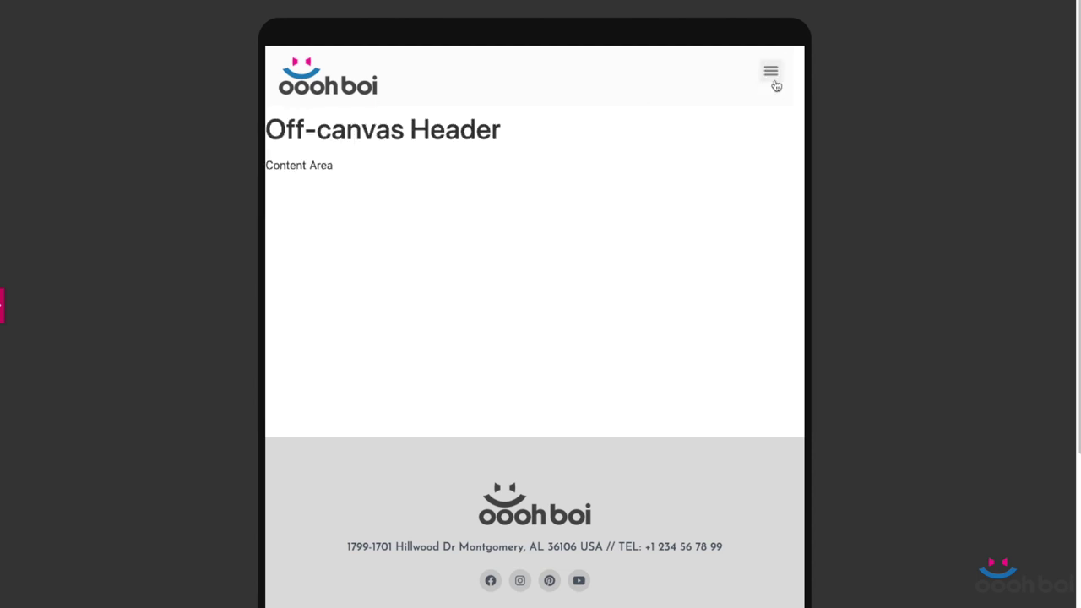
click(770, 75)
click(488, 187)
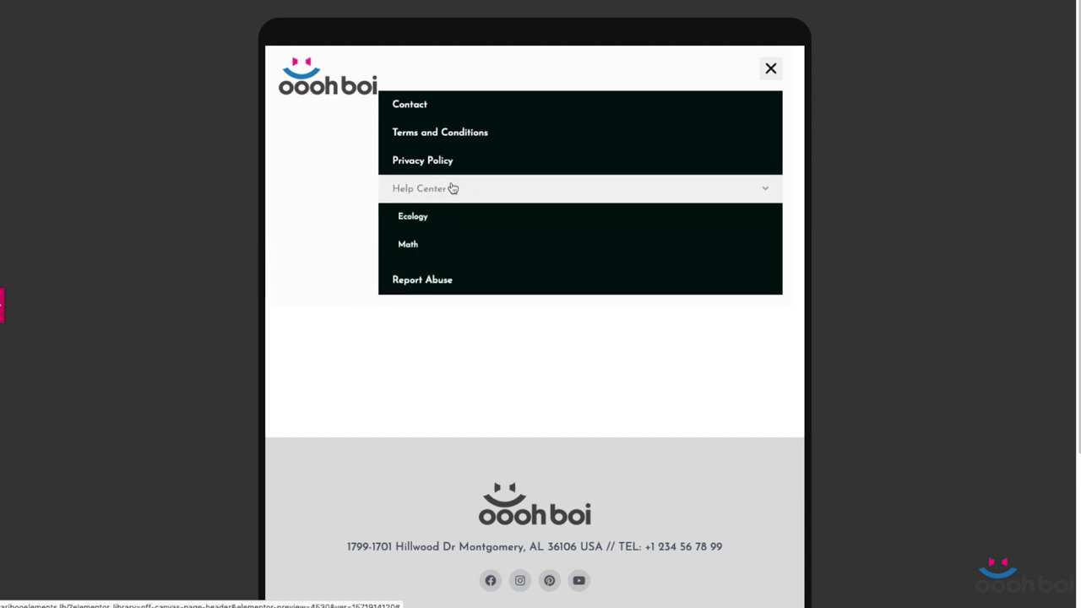
click(770, 72)
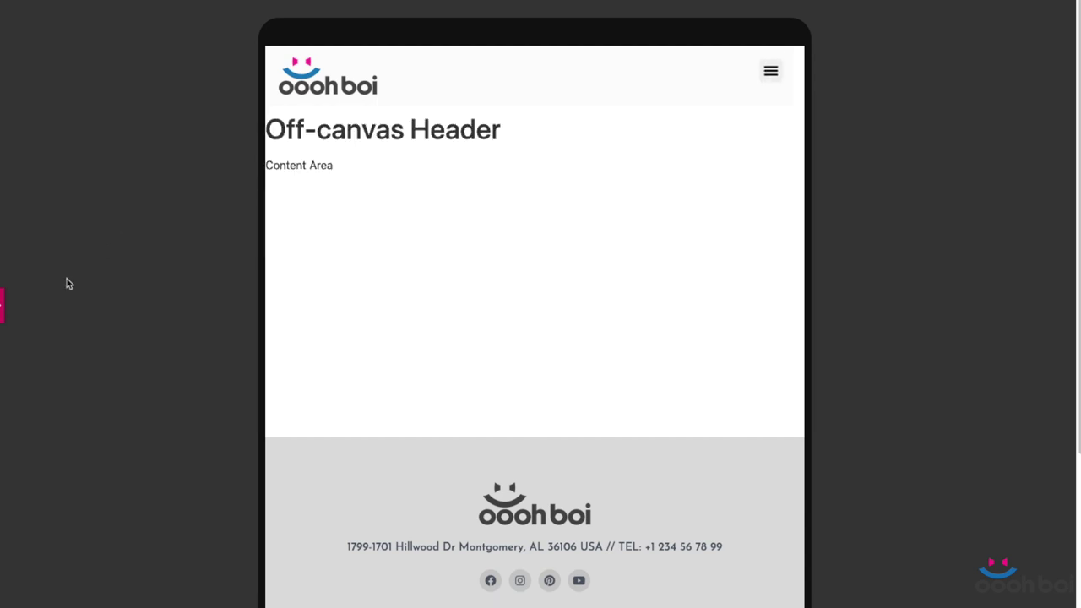
click(3, 313)
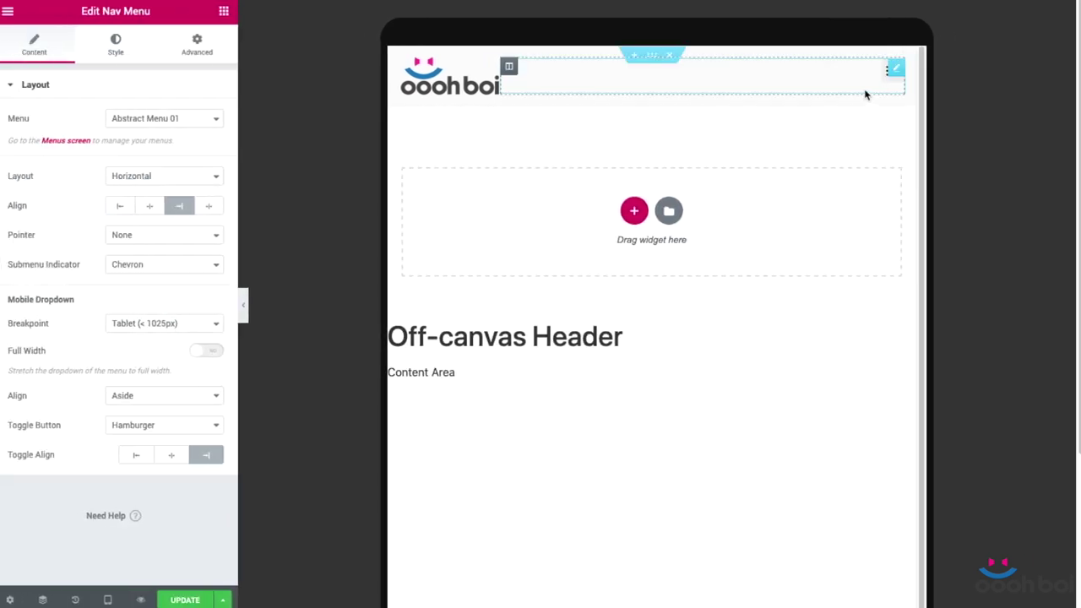
Enable Full Width for the nav menu's mobile dropdown and test the expanded menu in the tablet preview
click(888, 82)
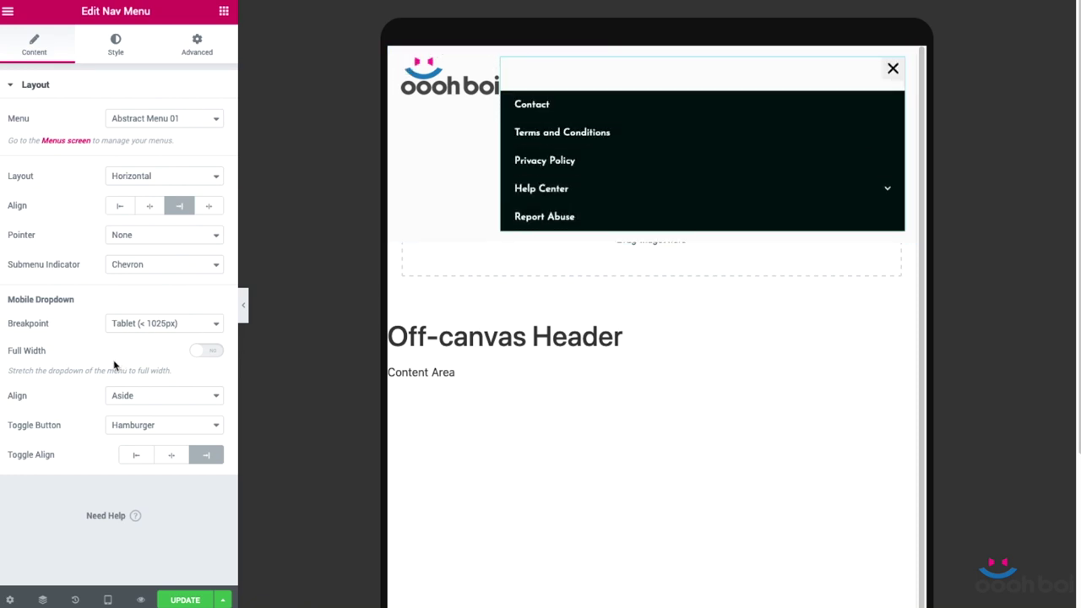
click(202, 354)
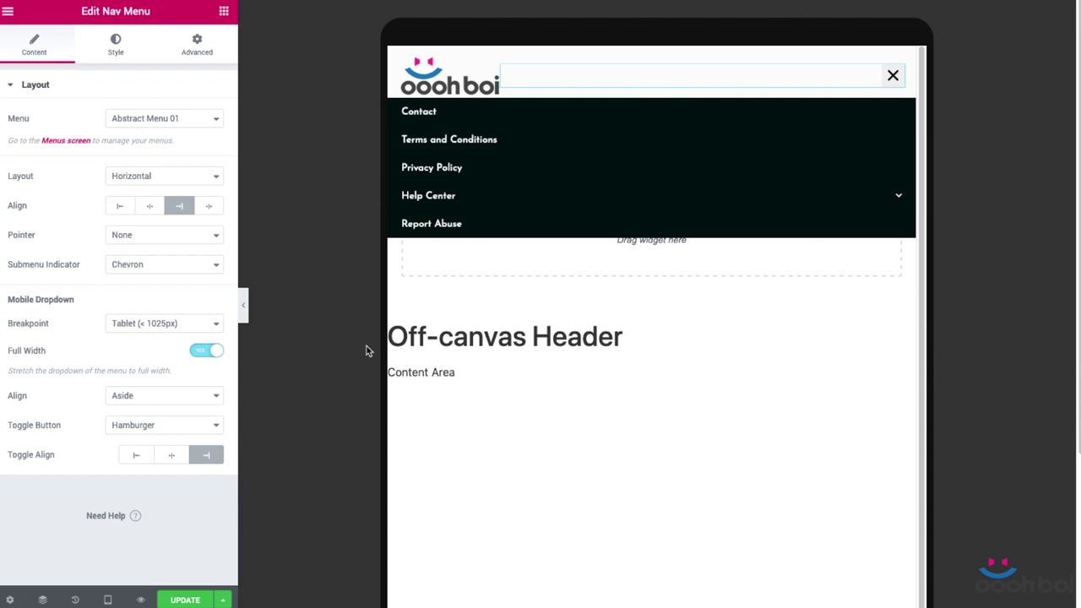
click(243, 305)
click(767, 197)
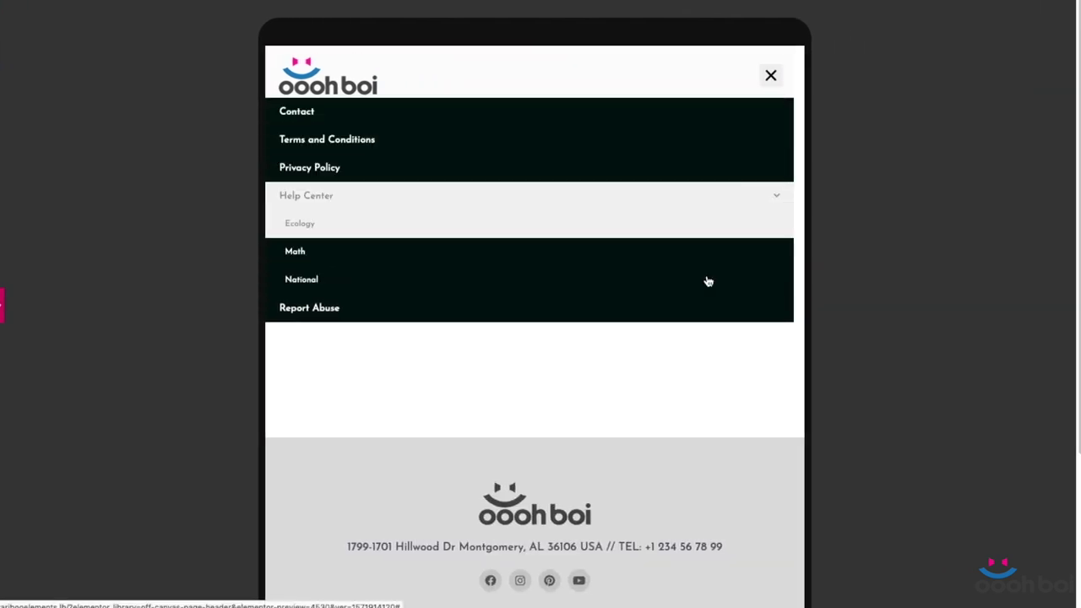
click(749, 197)
click(770, 77)
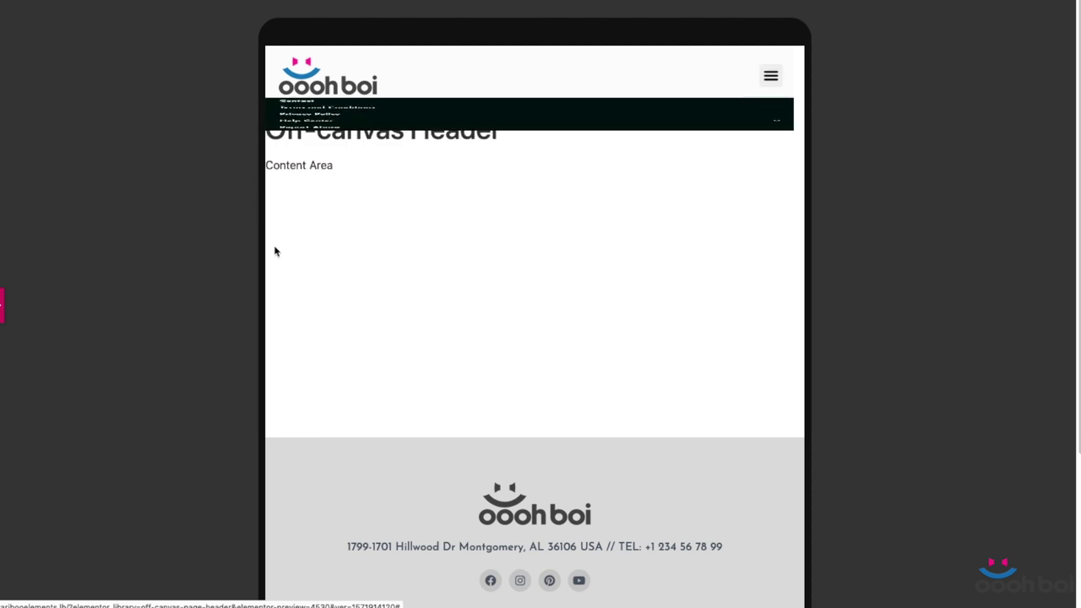
click(1, 310)
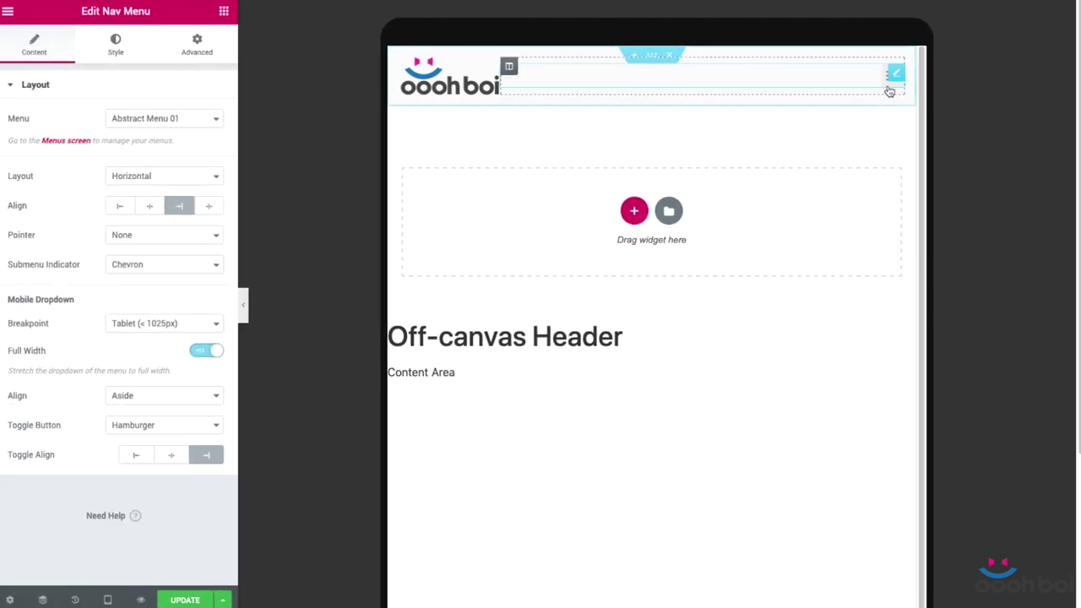
click(890, 89)
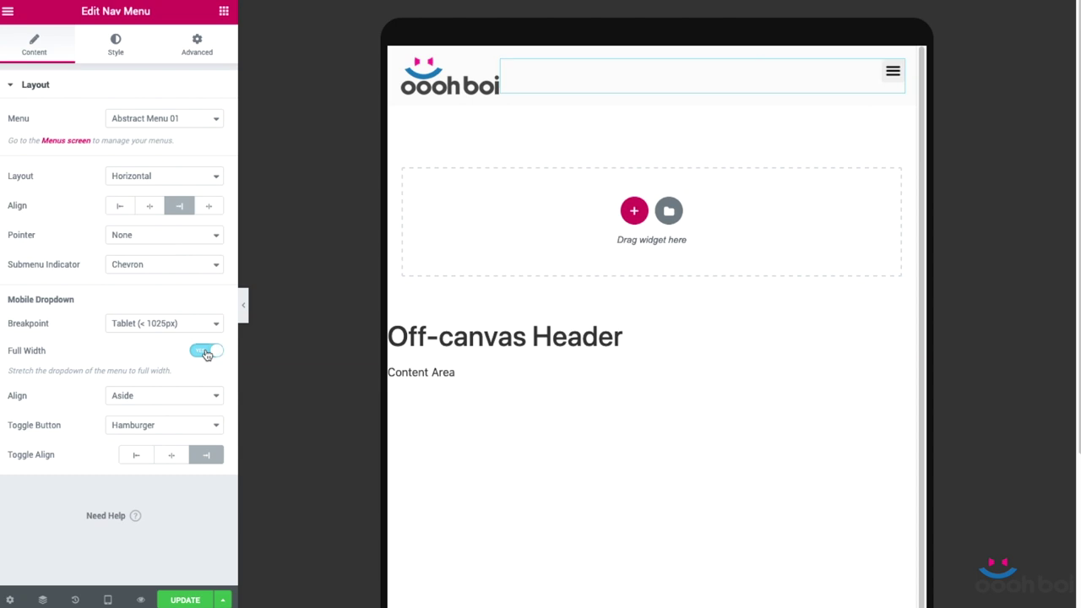
Reset the nav menu's dropdown to breakpoint None with Full Width off, and return to the desktop preview
click(207, 351)
click(140, 322)
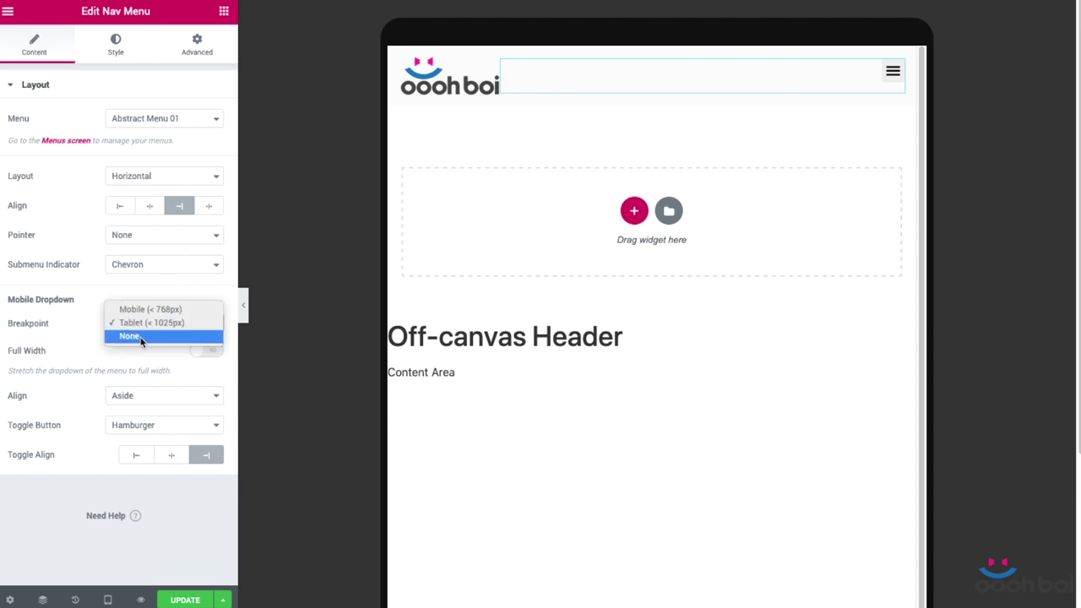
click(140, 337)
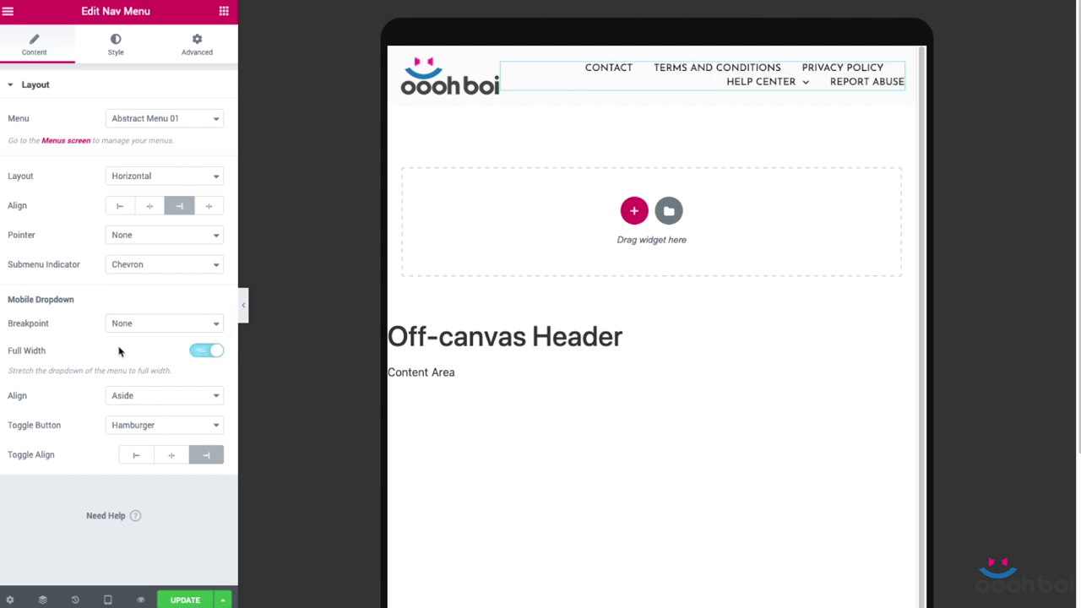
click(203, 356)
click(107, 600)
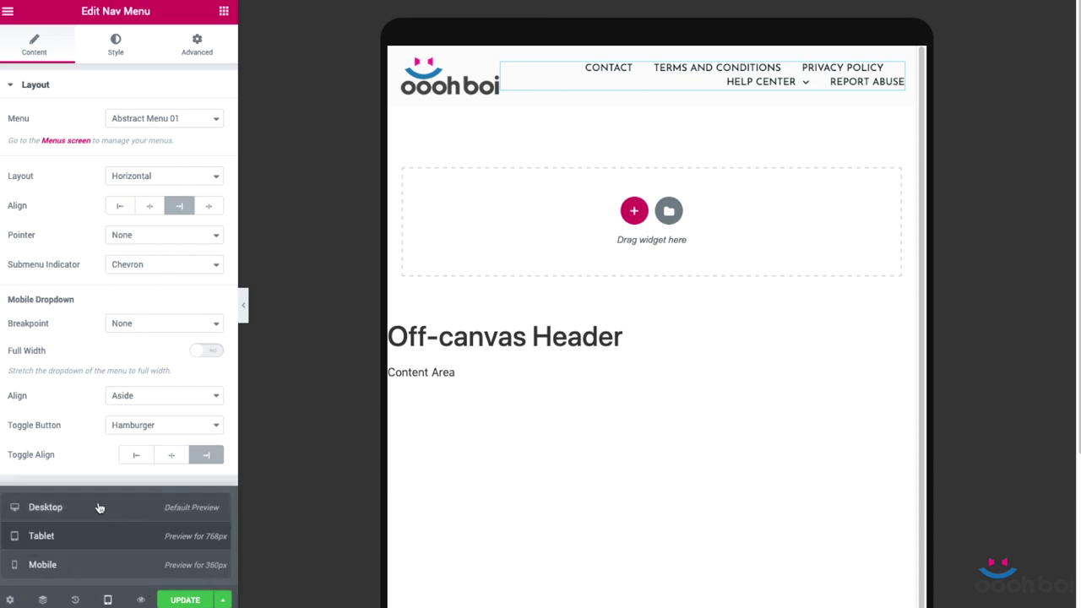
click(100, 508)
Add a Button widget below the nav menu in the header and clear its text
click(224, 12)
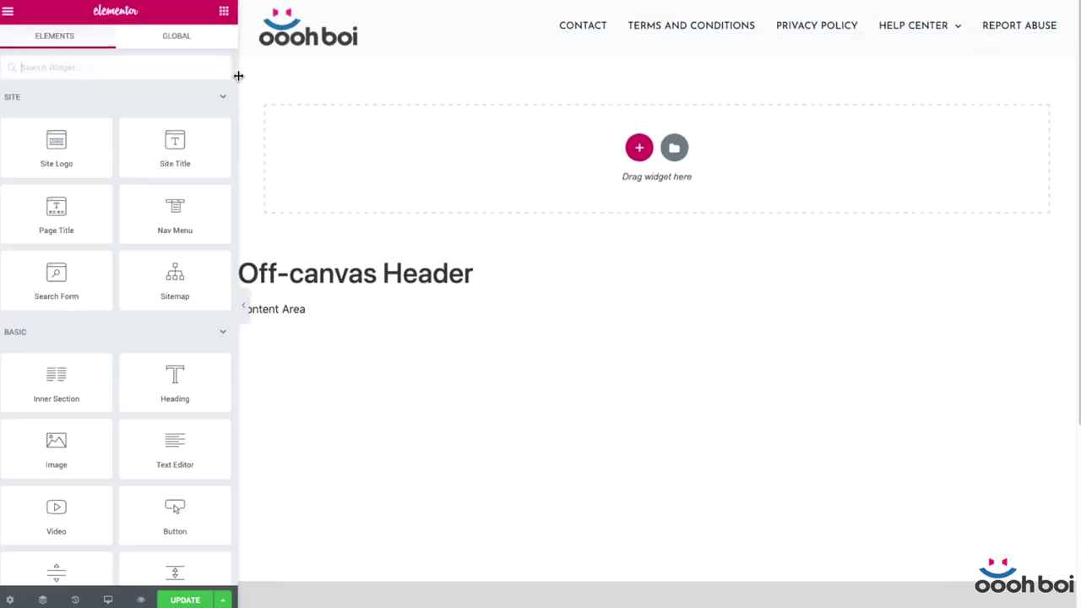
drag(175, 509, 999, 32)
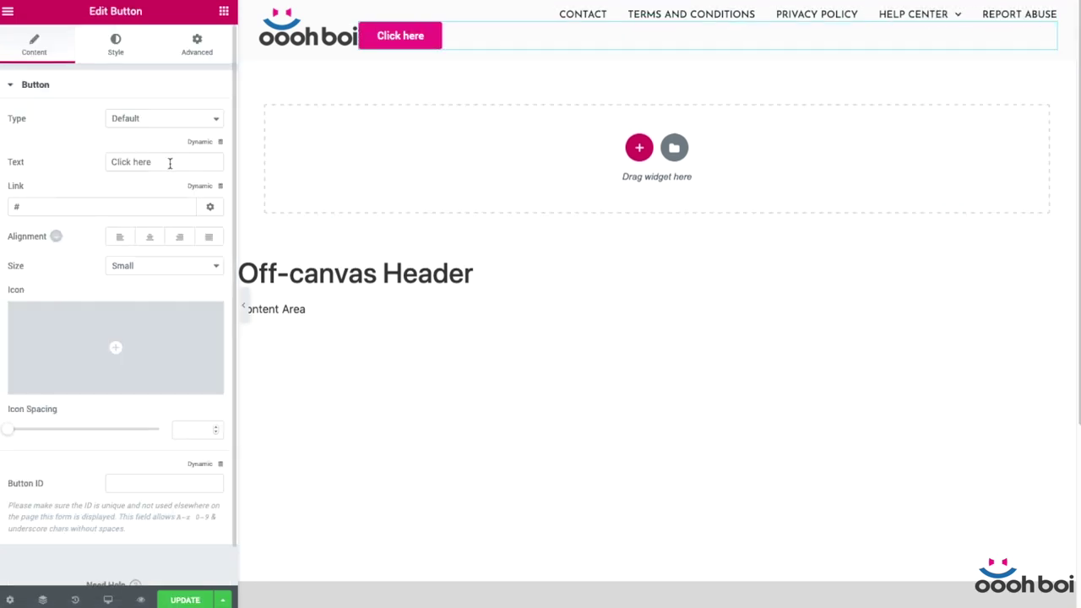
drag(152, 162, 65, 159)
key(BackSpace)
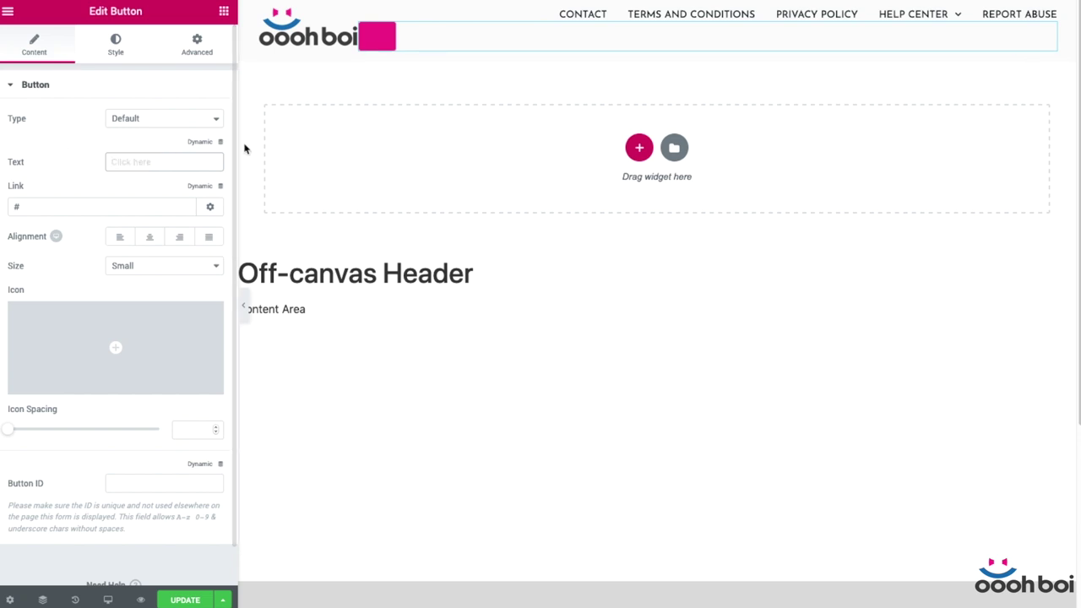
Set the button's link to the dynamic Popup action
click(85, 221)
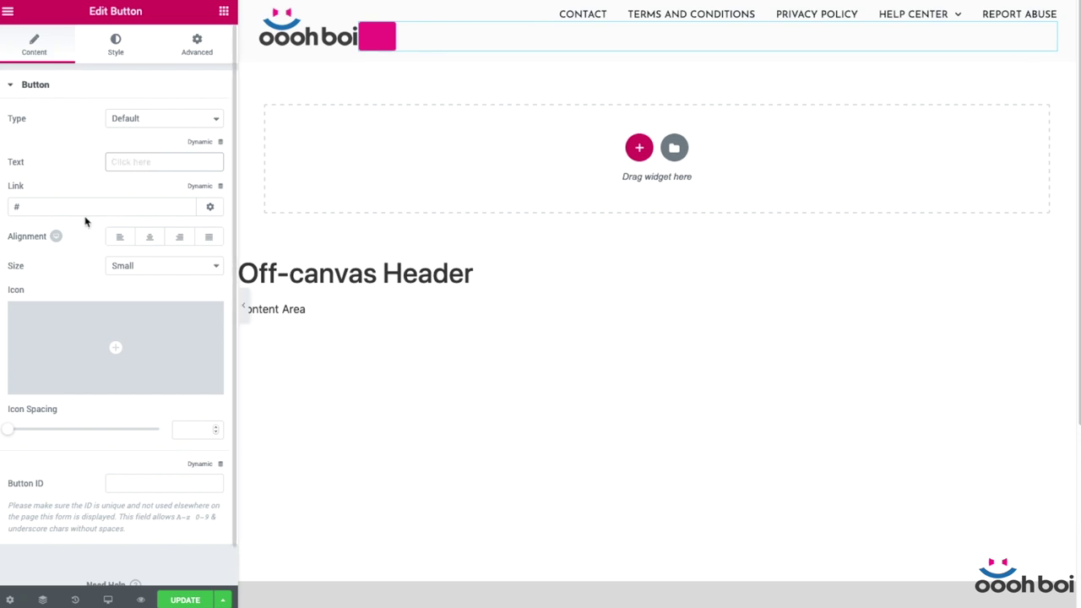
click(203, 190)
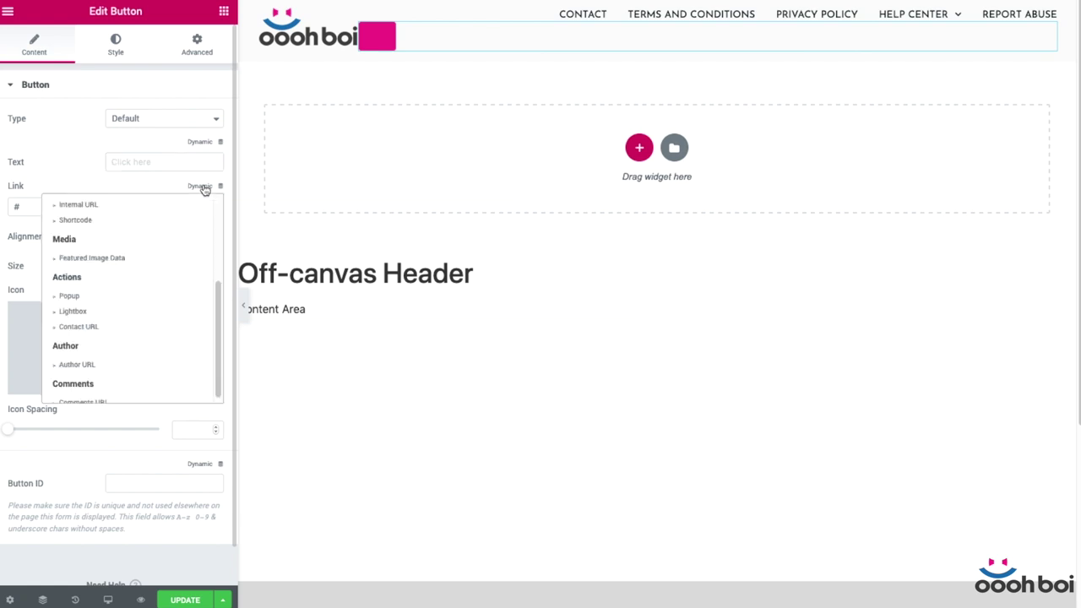
scroll(147, 281, up, 3)
scroll(147, 281, down, 3)
click(134, 290)
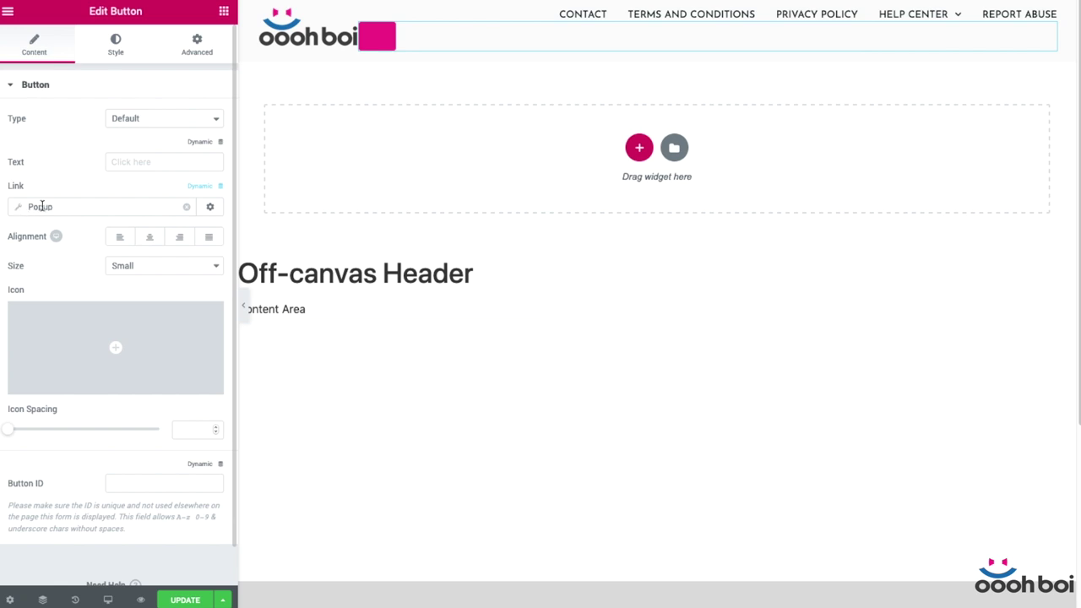
Configure the popup link with the Open Popup action and the Off-canvas Menu (Template) popup
click(44, 206)
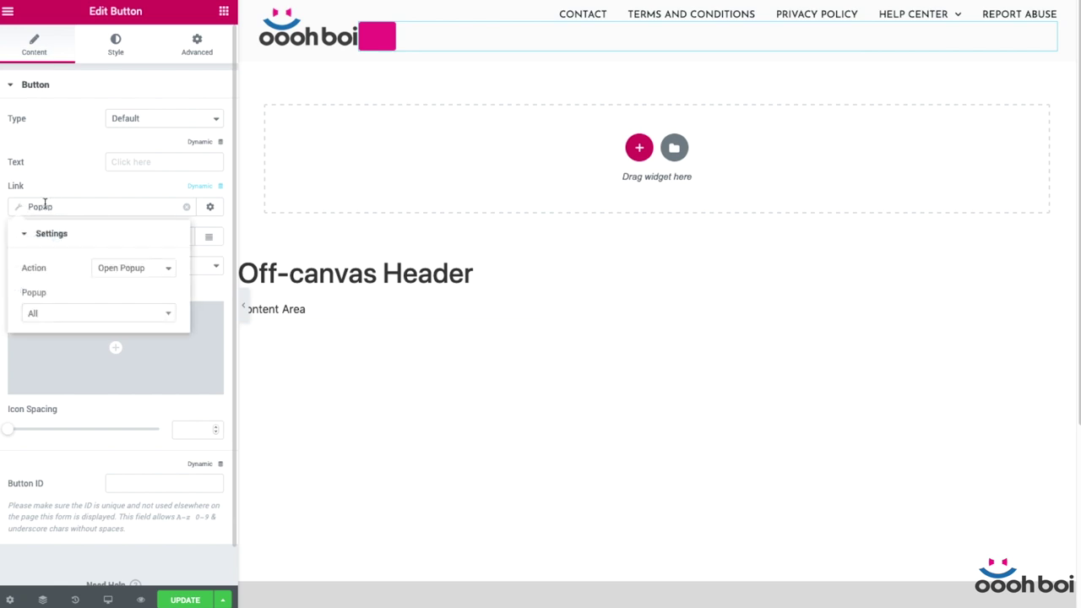
click(115, 270)
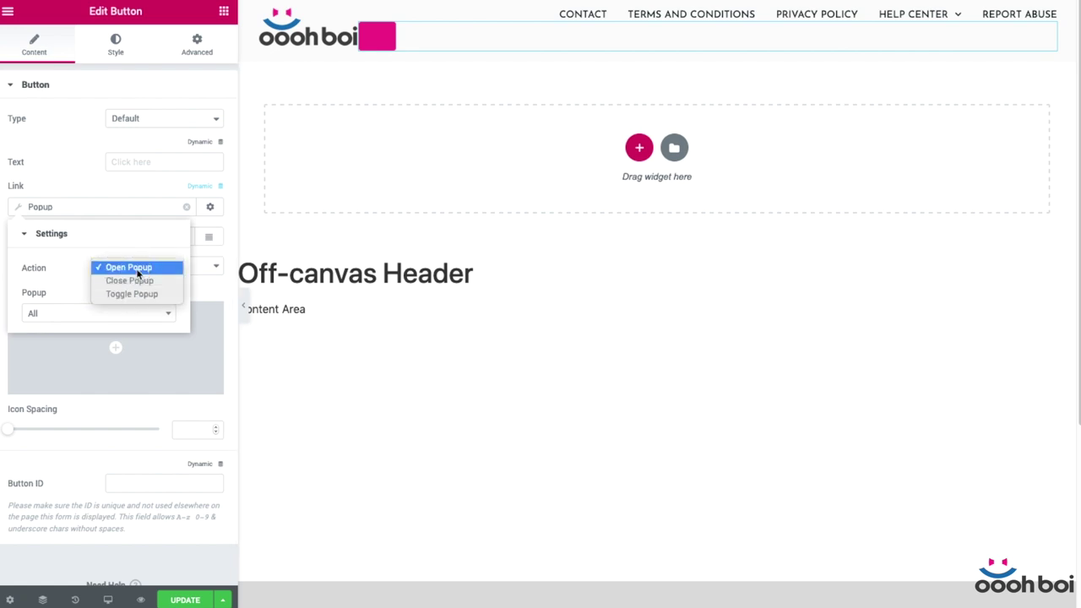
click(137, 268)
click(63, 313)
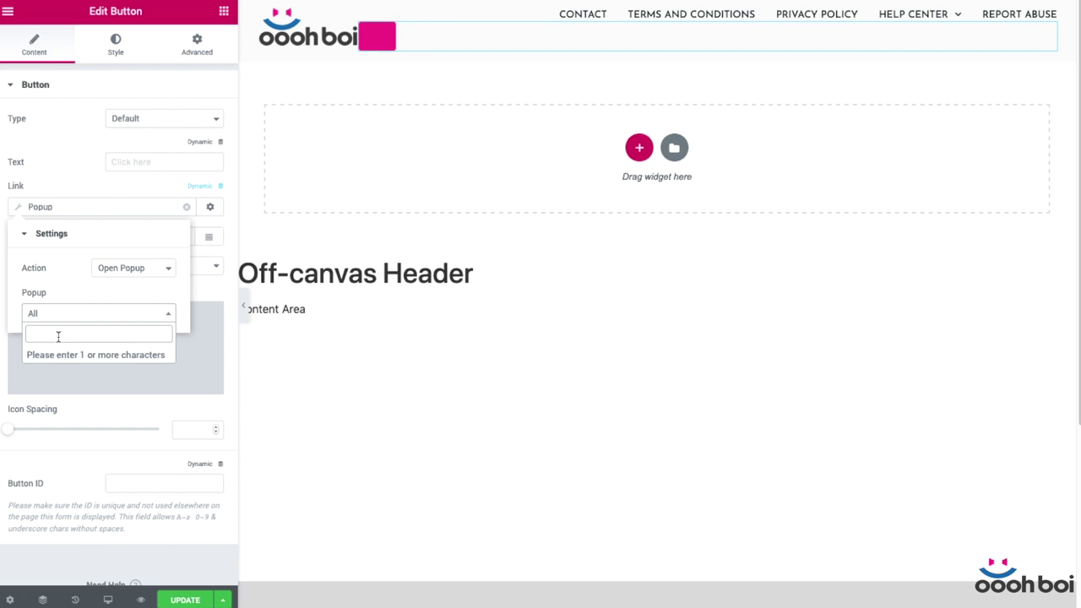
text(off)
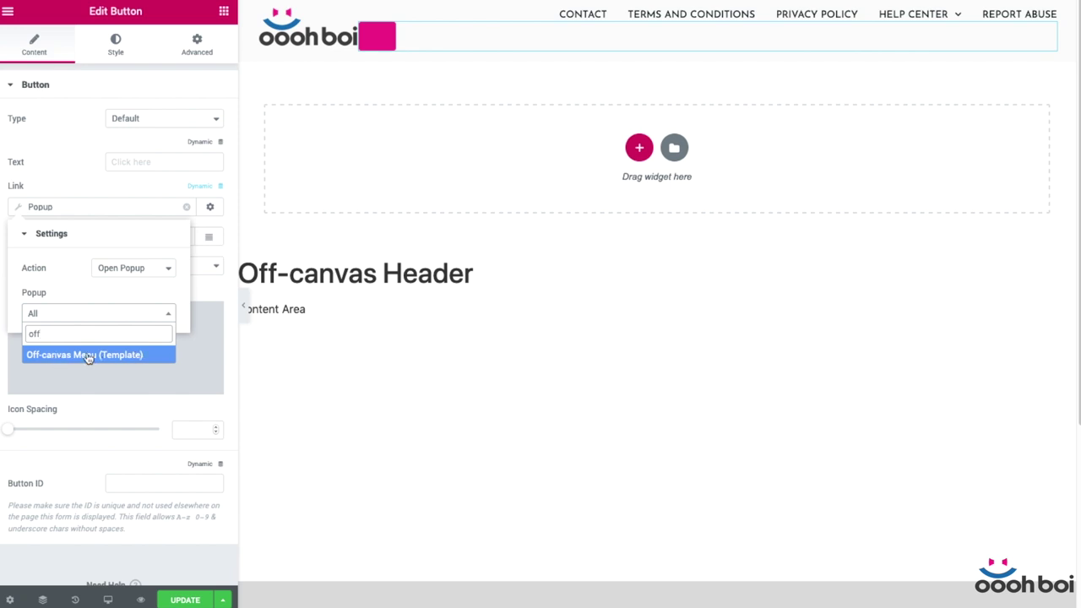
click(88, 356)
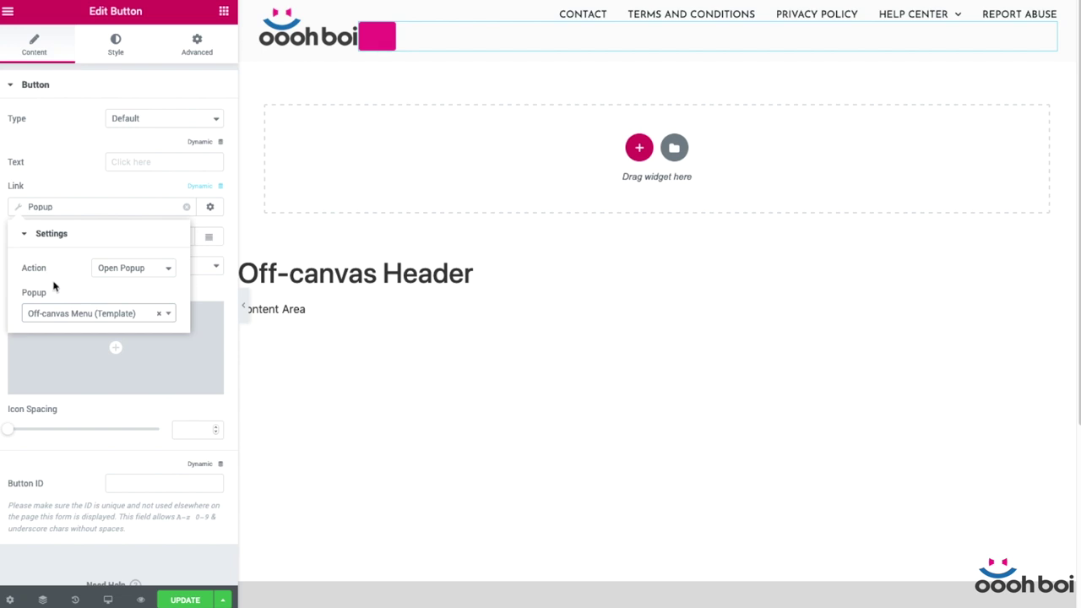
click(30, 180)
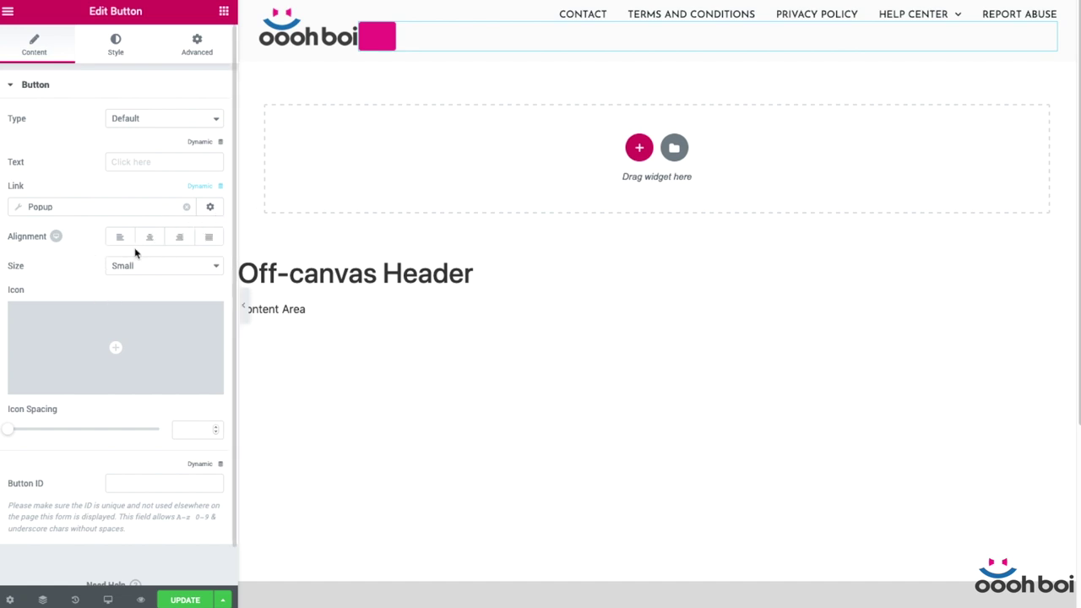
Align the button right and insert the hamburger icon from the icon library, filtering by "hamb"
click(182, 239)
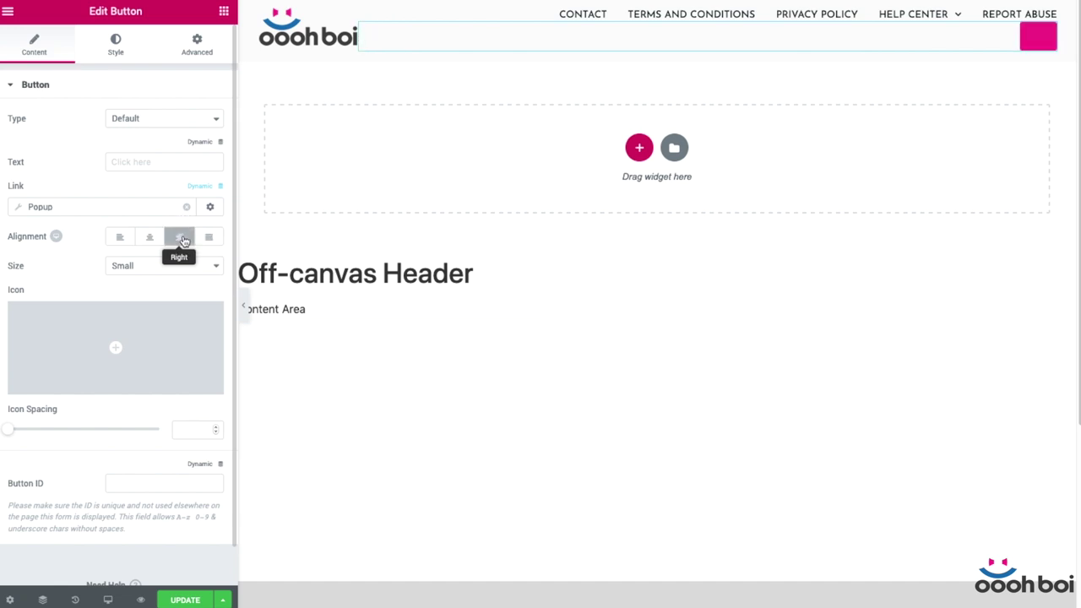
mouse_move(115, 324)
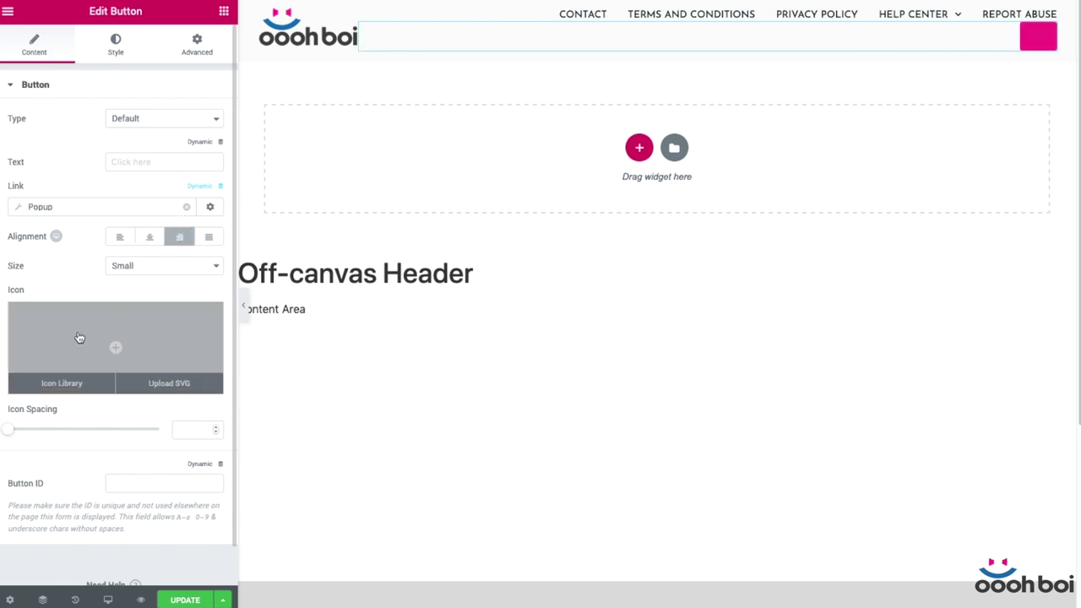
click(88, 342)
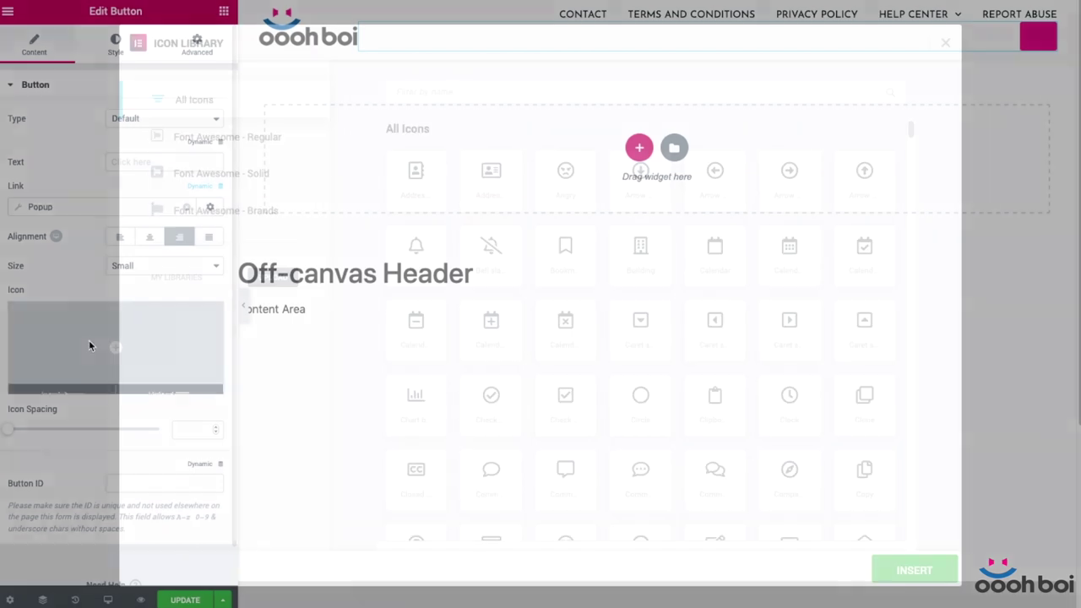
click(440, 96)
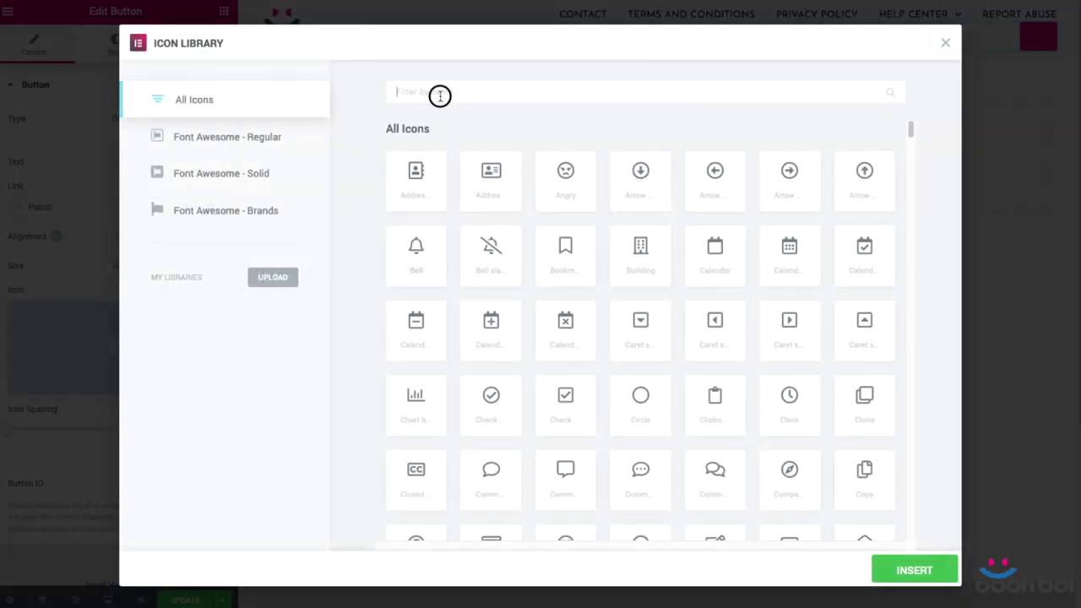
text(ham)
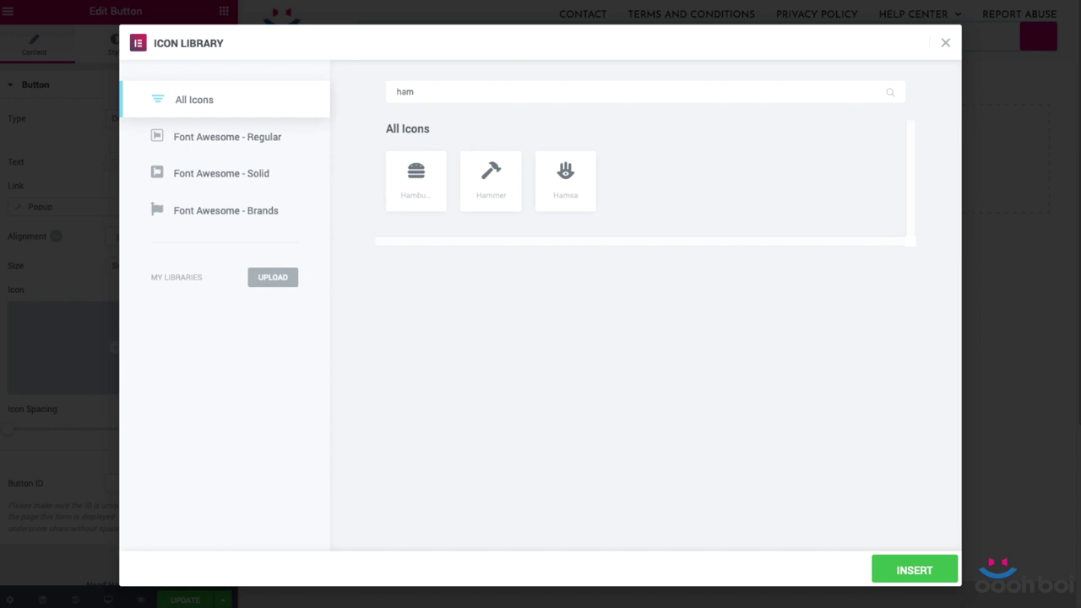
text(b)
click(422, 176)
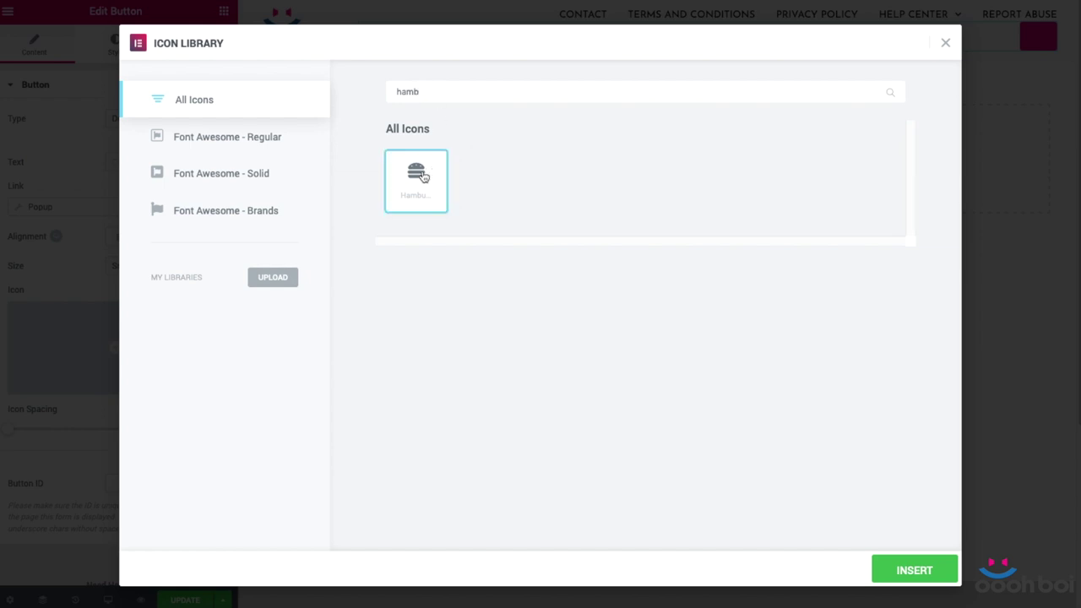
click(914, 570)
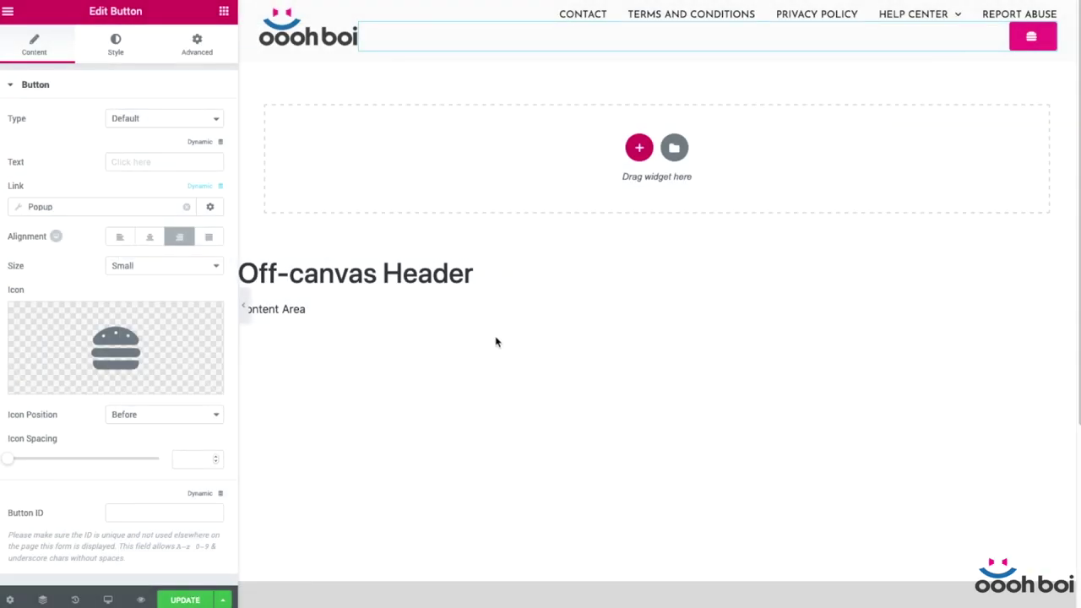
Set the button's icon spacing to 0
click(185, 387)
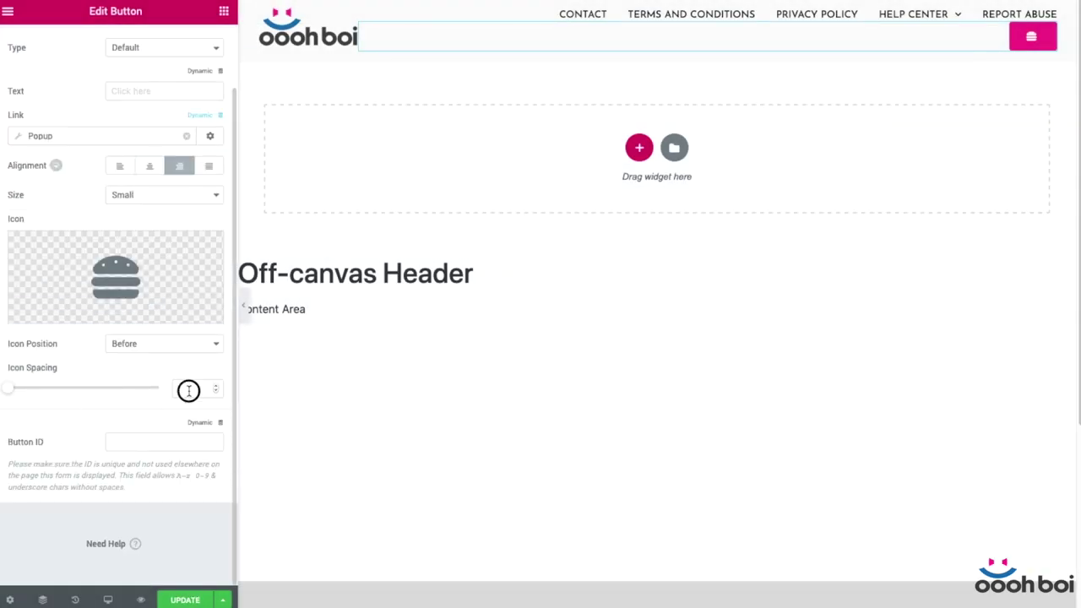
text(0)
scroll(115, 390, up, 1)
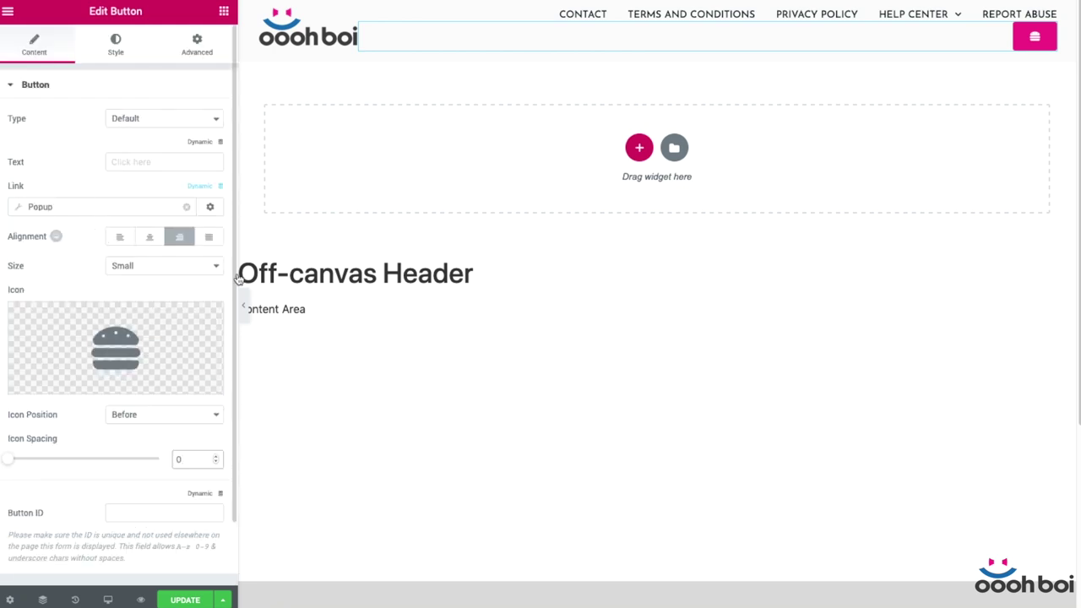
Set the button's typography size to 30 px
click(122, 46)
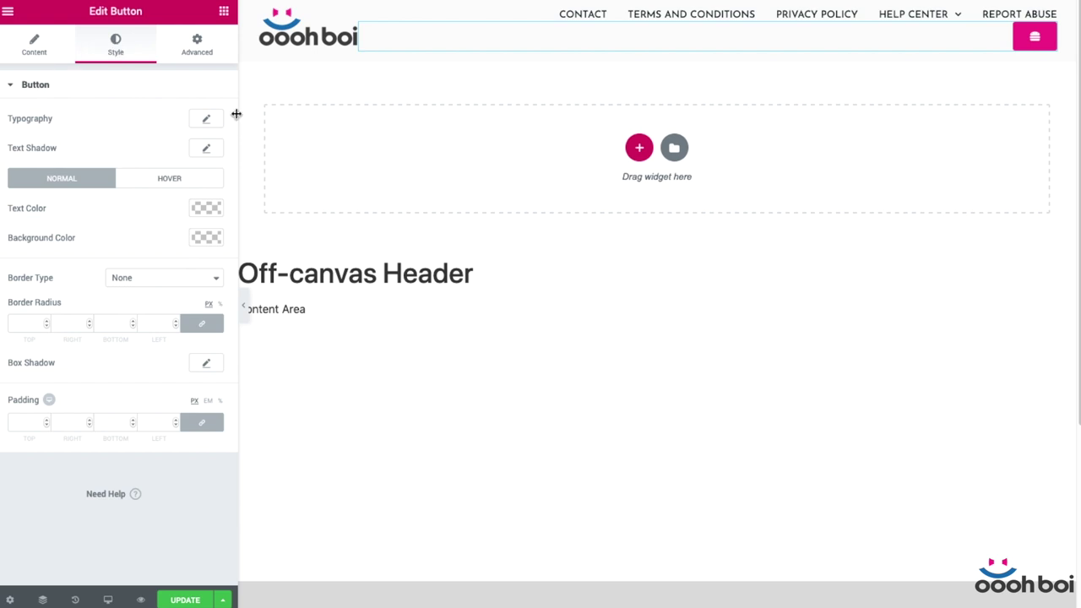
click(208, 120)
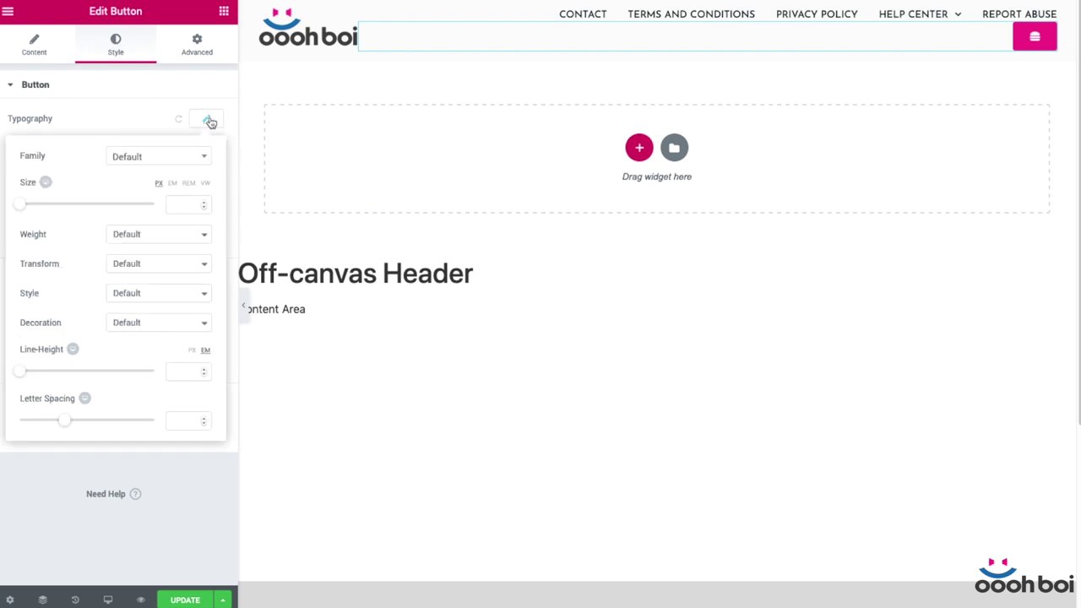
click(177, 208)
text(30)
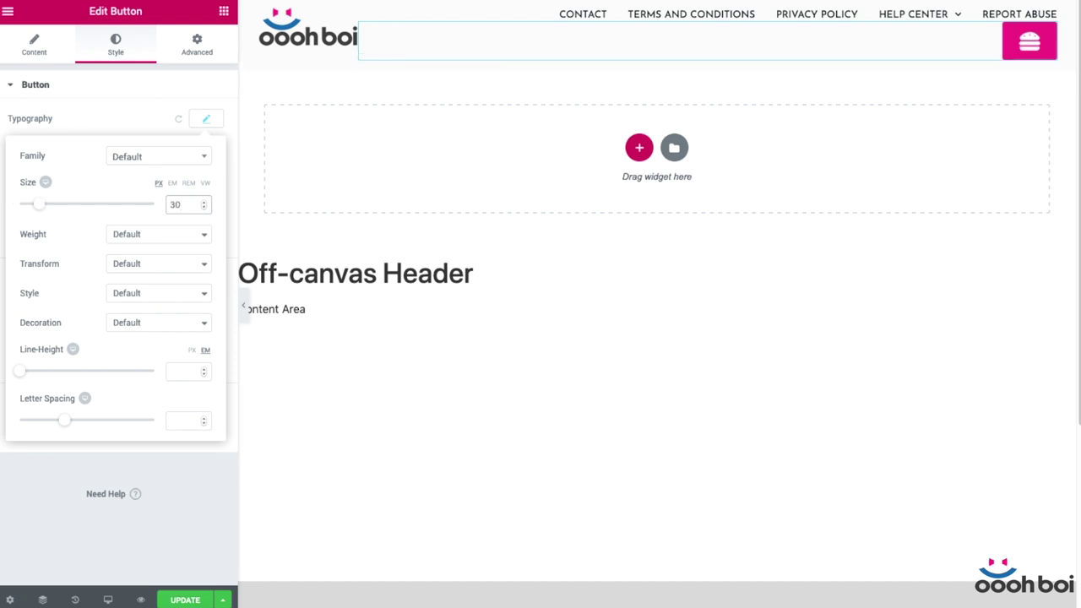
click(87, 112)
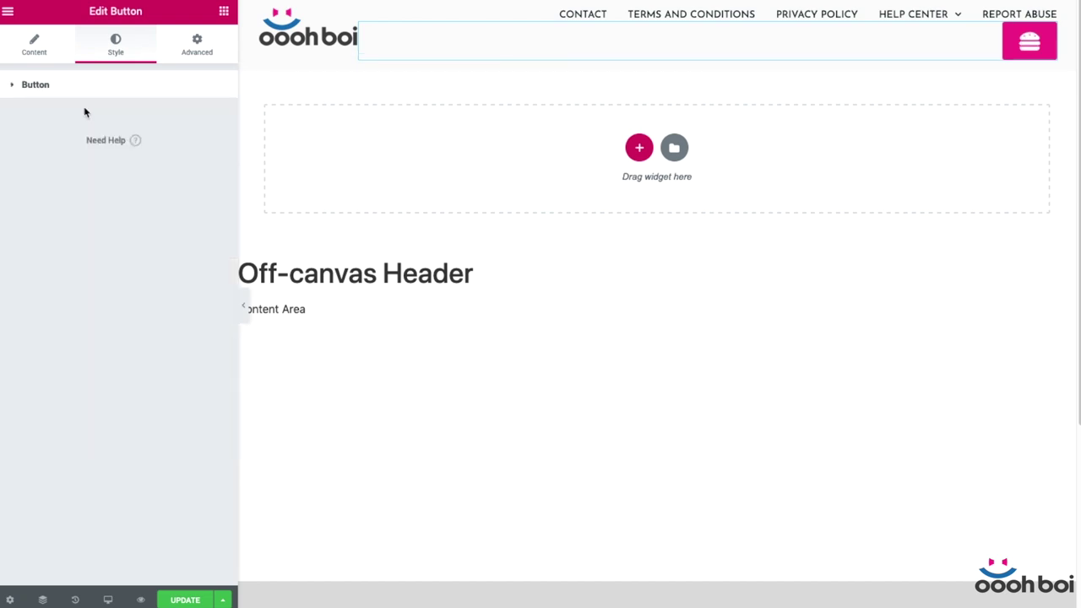
click(82, 85)
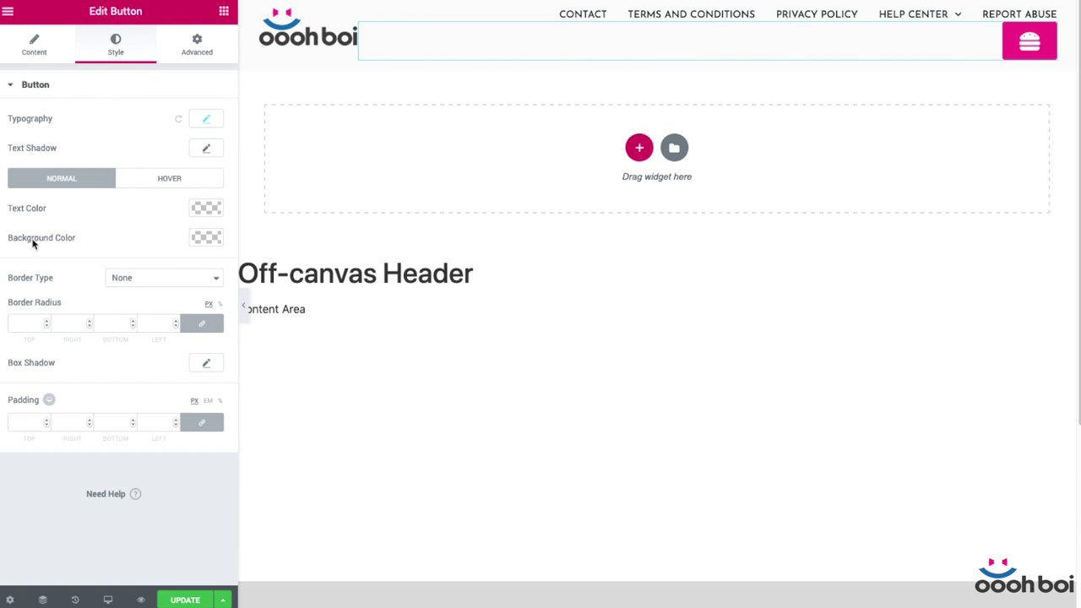
Set the button's normal text color to black (#000000)
click(202, 209)
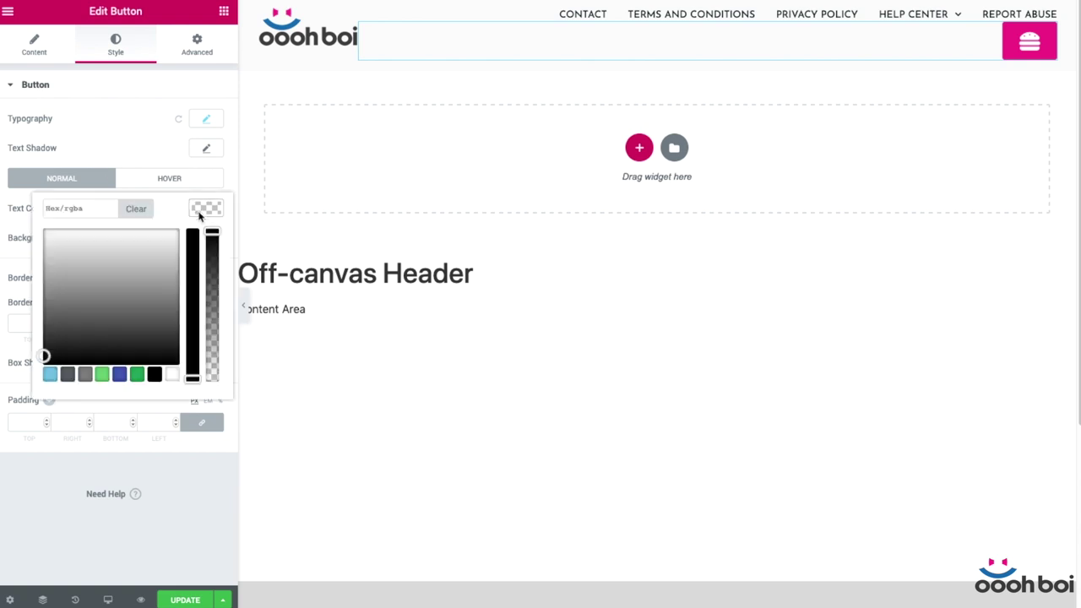
drag(192, 378, 192, 230)
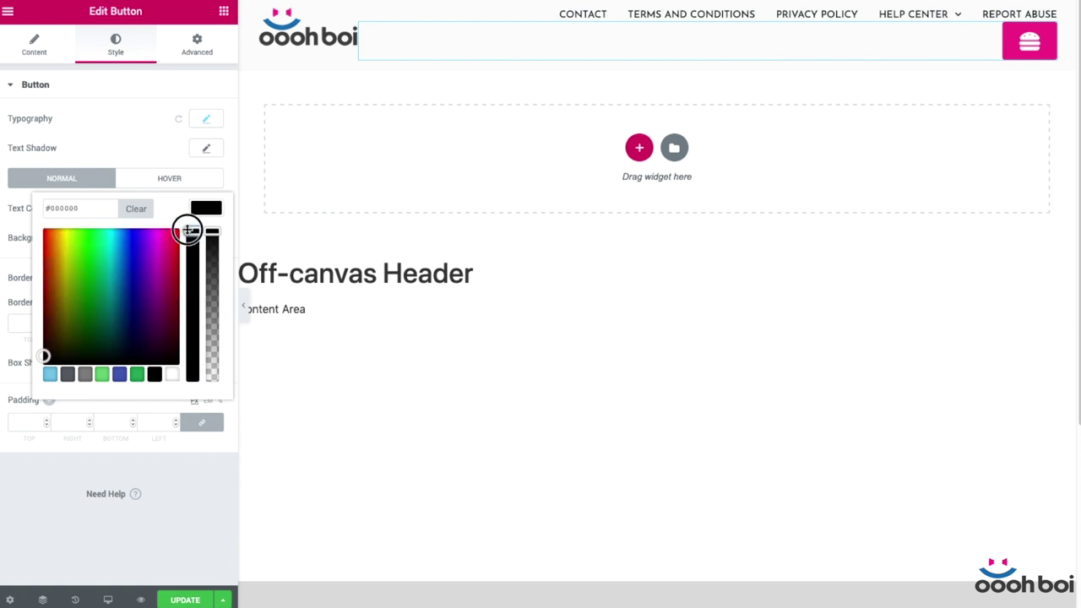
click(5, 216)
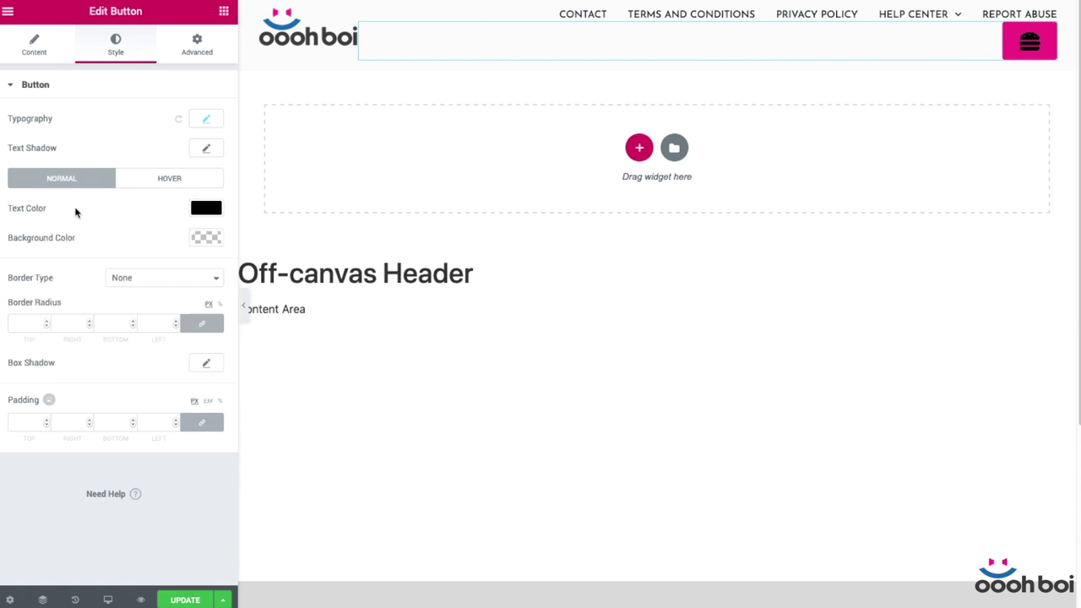
Make the button's normal background color fully transparent
click(211, 243)
click(219, 433)
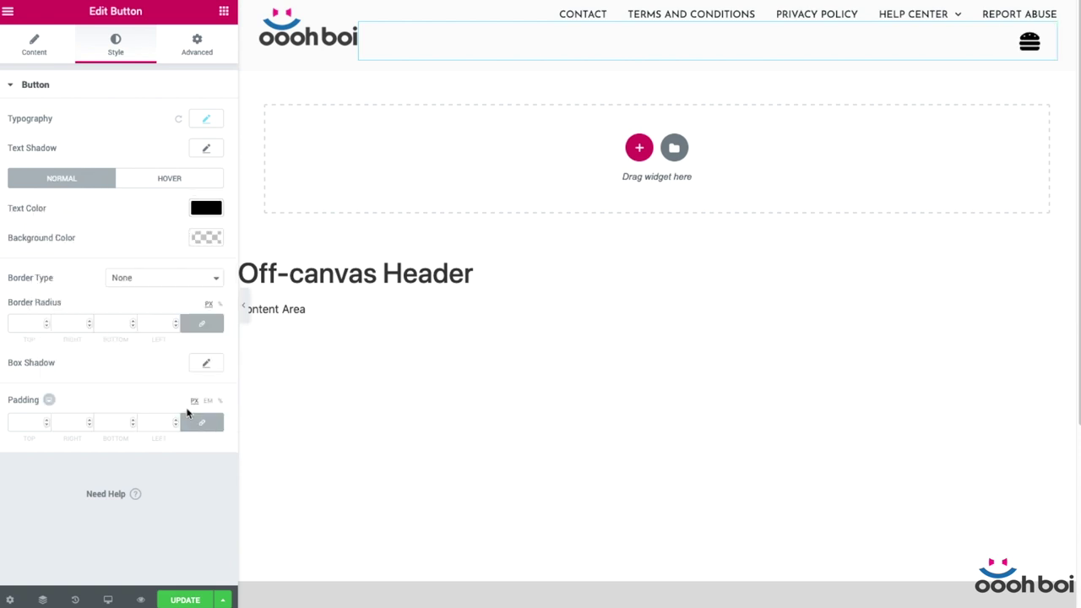
click(206, 236)
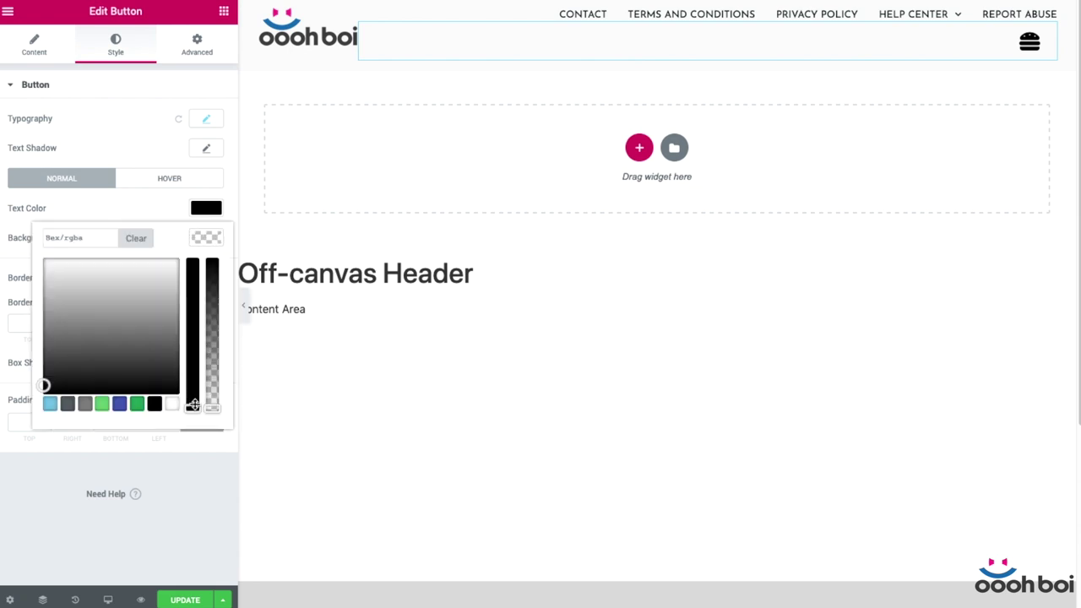
click(200, 234)
click(85, 200)
Set the button's hover text color to a semi-transparent black
click(207, 185)
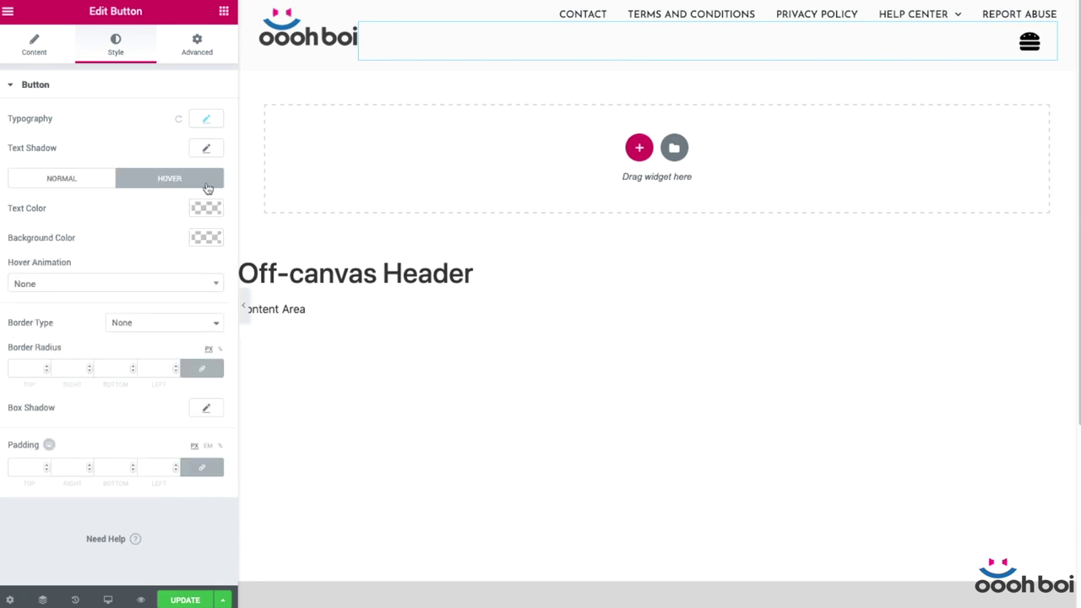
click(210, 210)
click(217, 295)
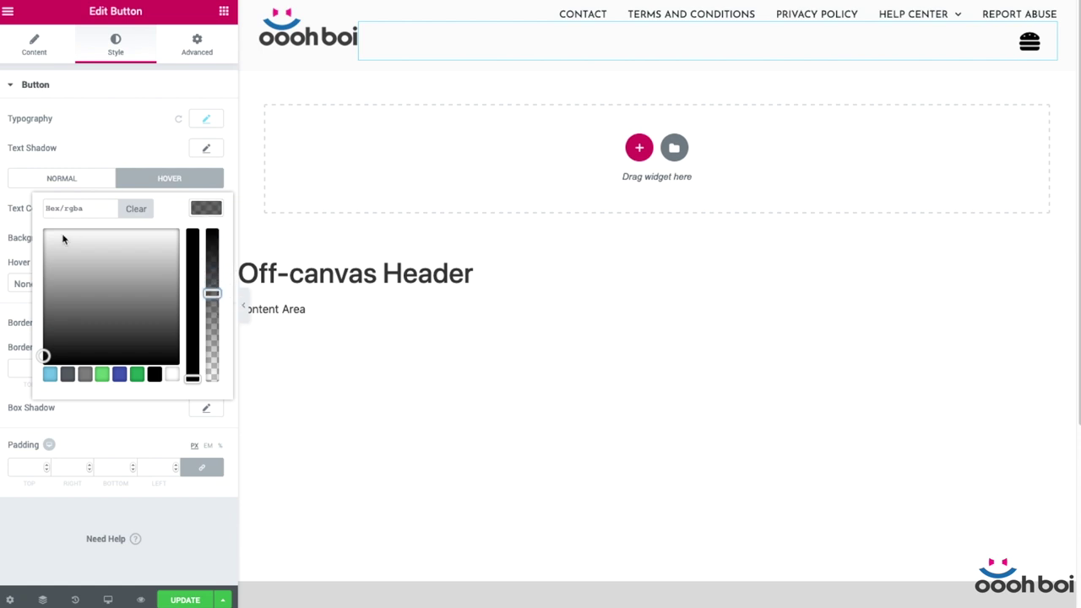
click(12, 219)
Make the button's hover background color fully transparent
click(206, 238)
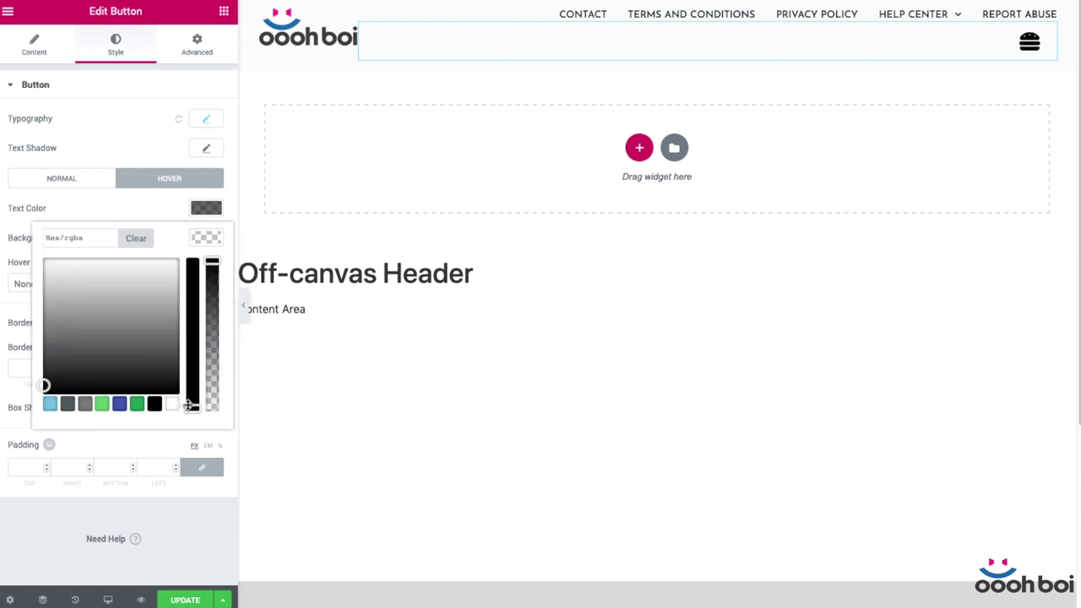
drag(190, 407, 190, 267)
drag(217, 346, 217, 411)
click(5, 273)
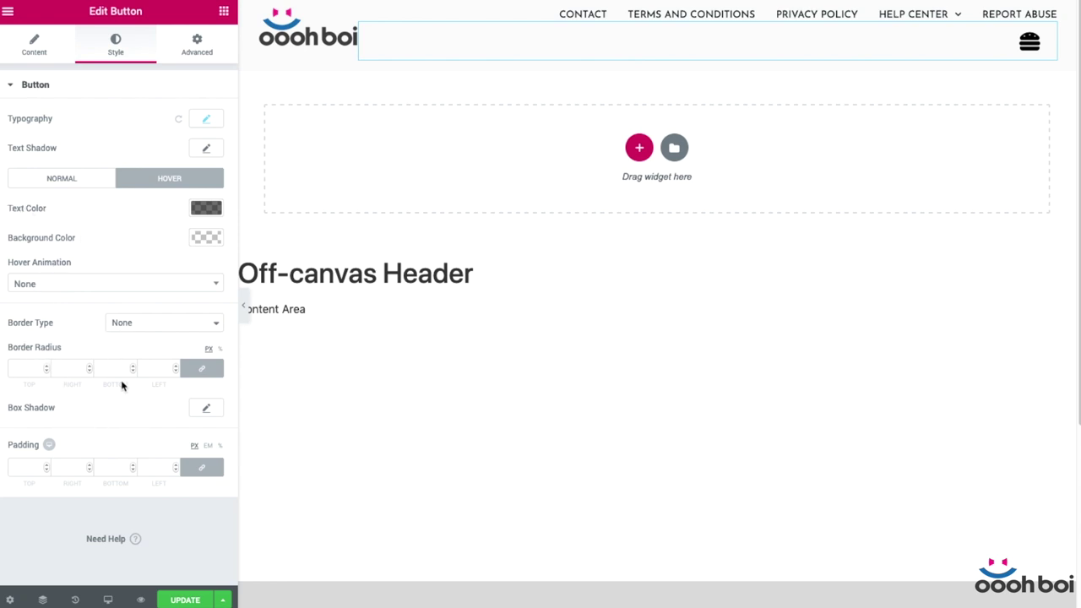
Set the button's padding to 5 px on all sides
click(29, 466)
text(5)
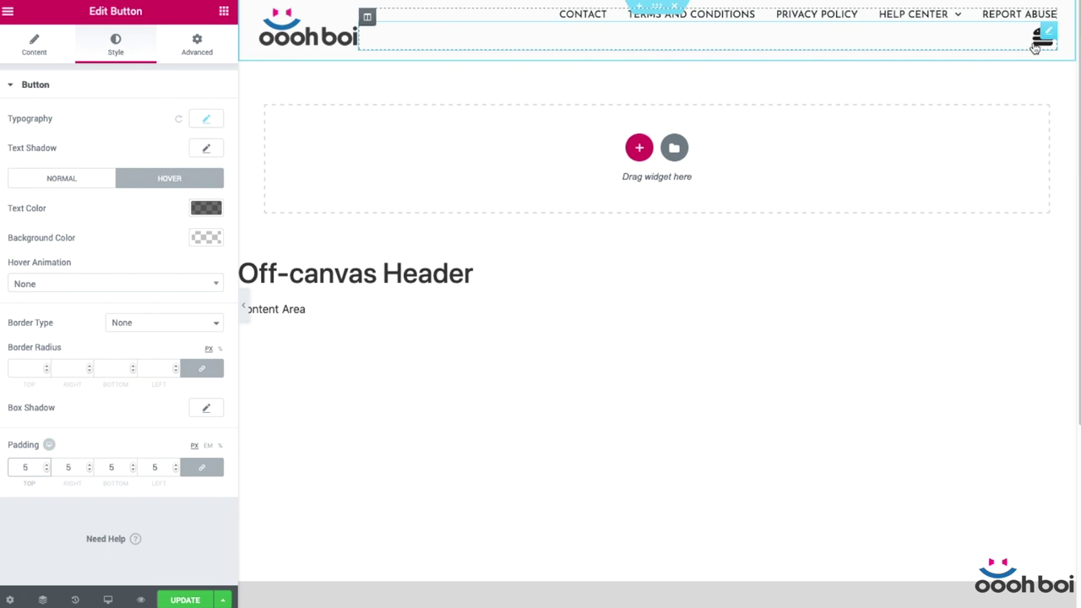
click(224, 520)
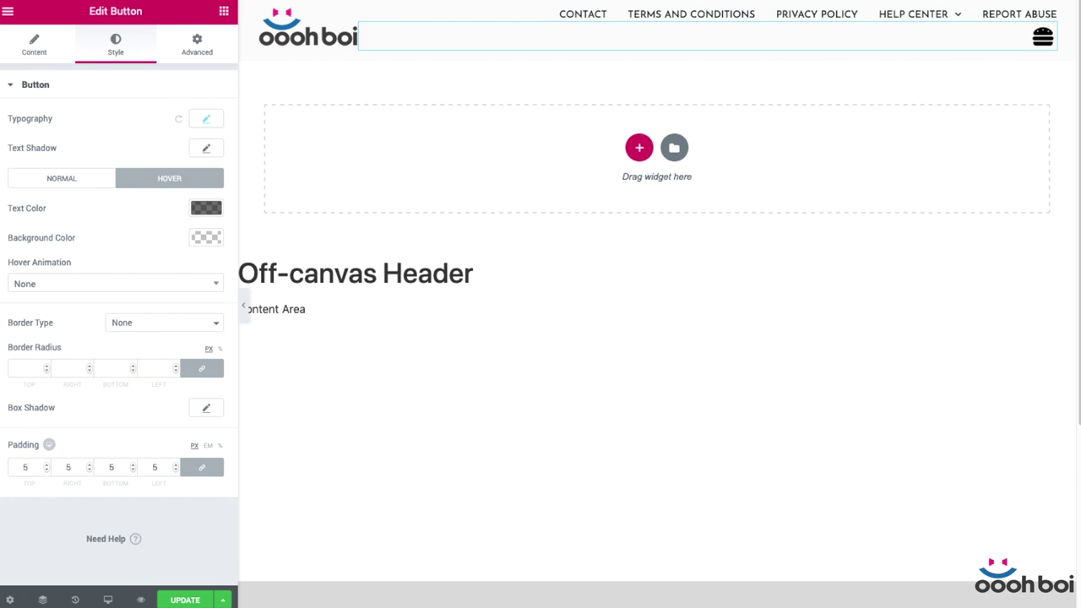
Hide the header's nav menu on tablet and mobile
click(1048, 16)
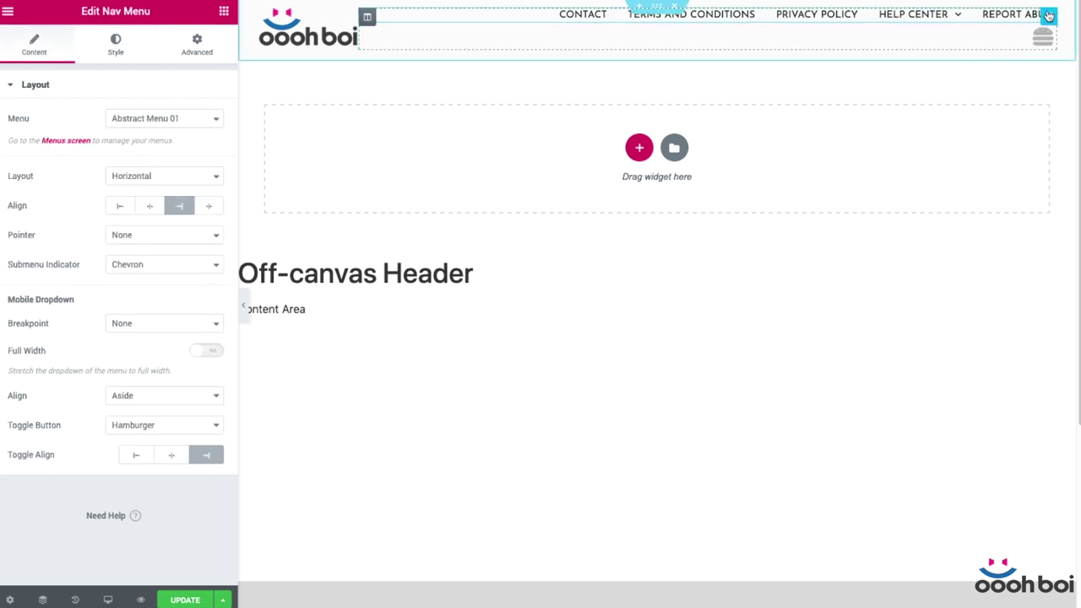
click(196, 56)
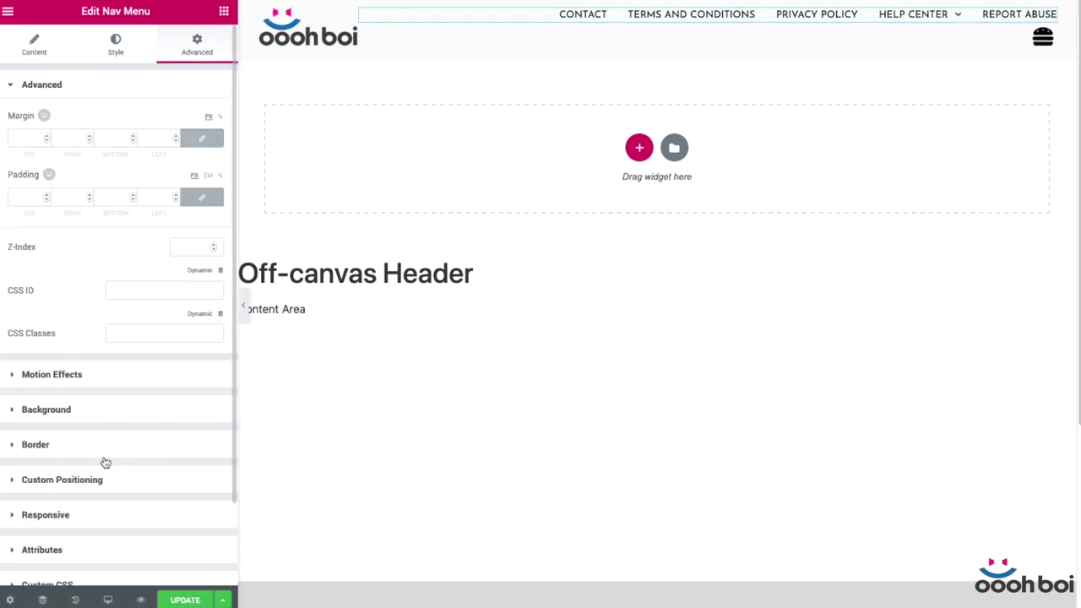
click(90, 519)
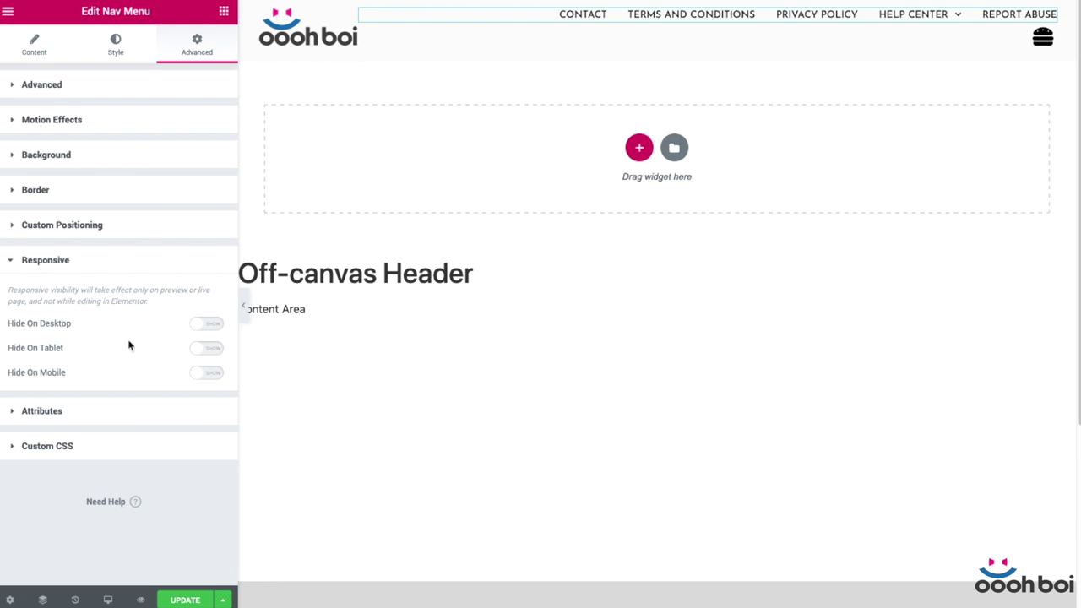
click(212, 352)
click(210, 374)
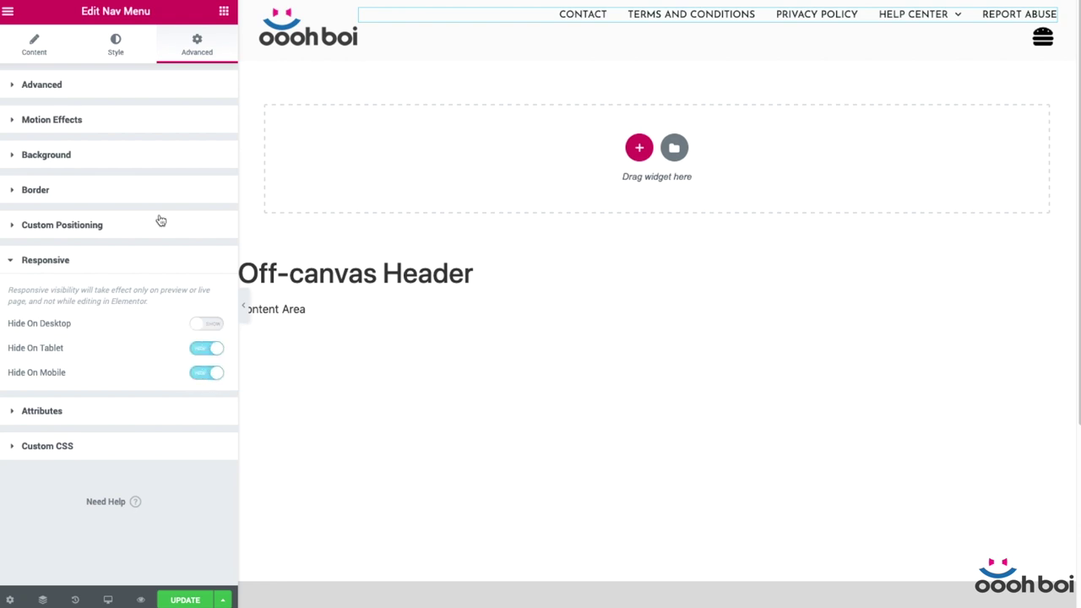
Hide the hamburger button on desktop
click(1047, 33)
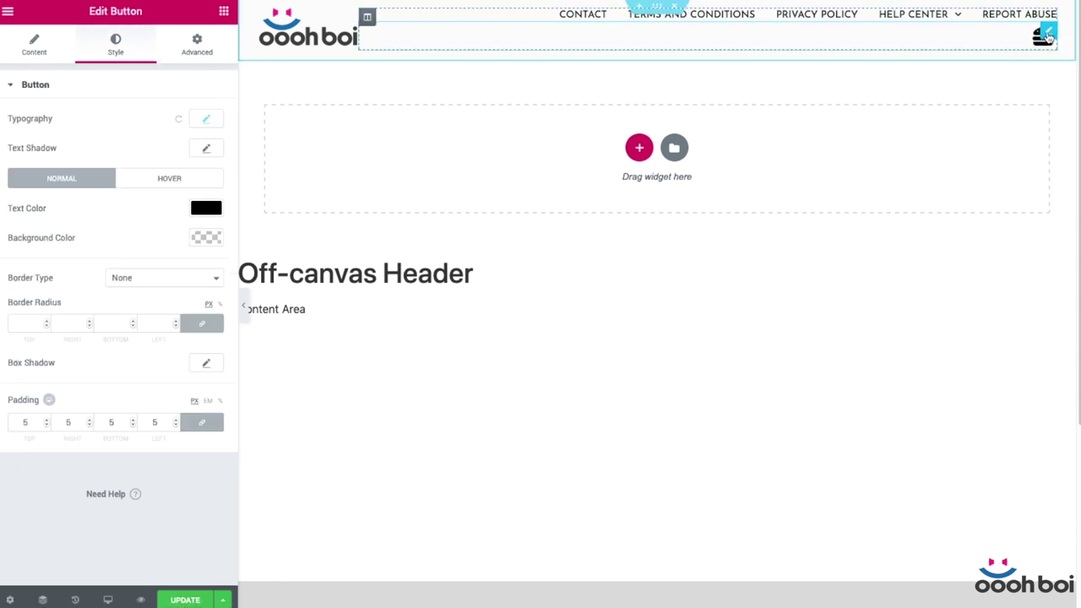
click(196, 42)
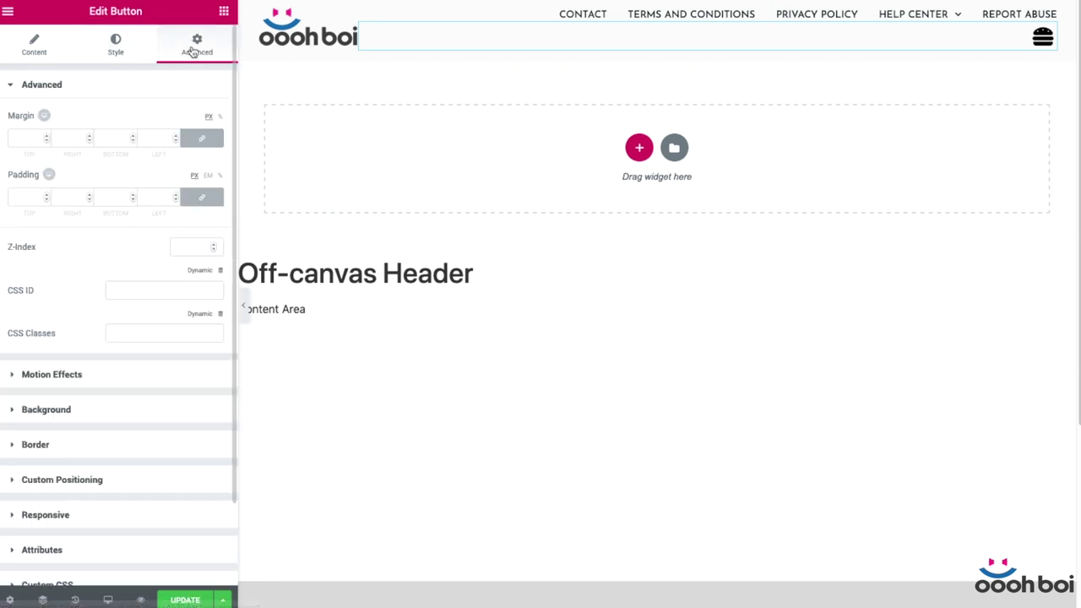
click(101, 517)
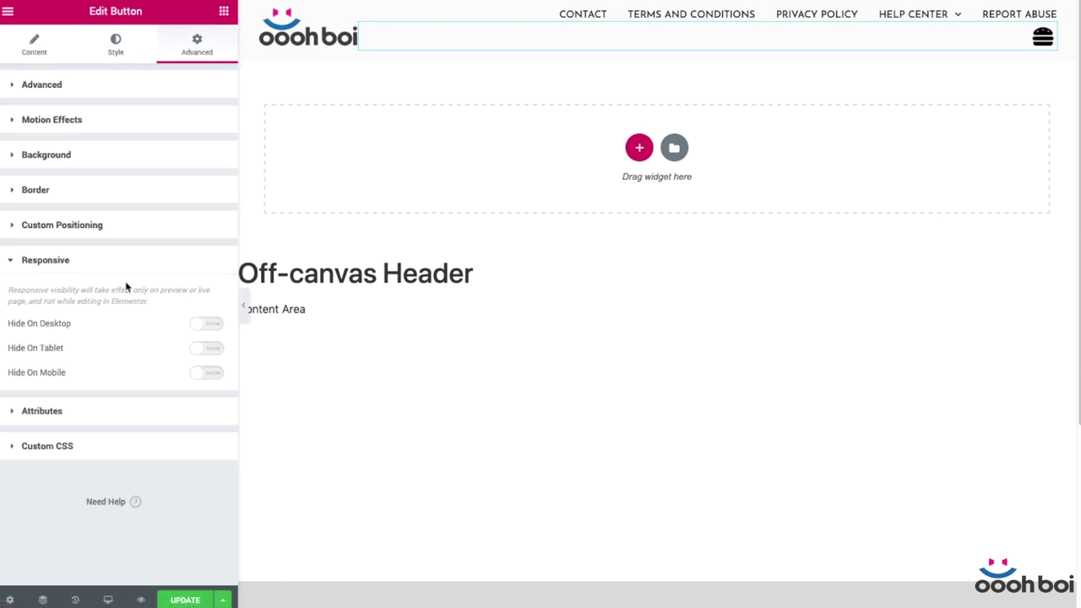
click(208, 326)
Preview the header at desktop size without the editing panel to check which menu elements are shown
click(244, 307)
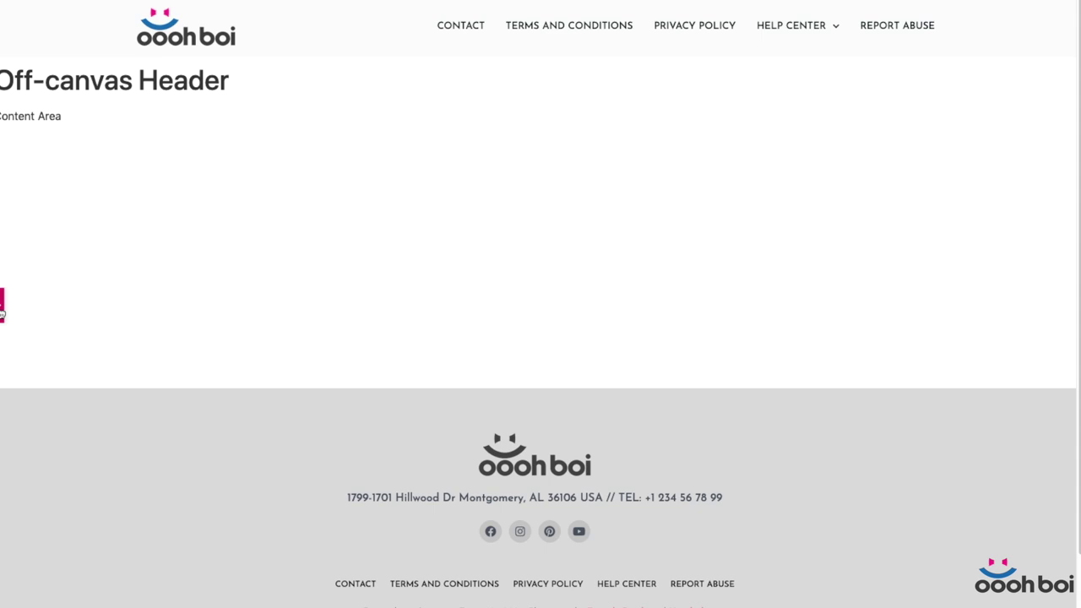
click(2, 306)
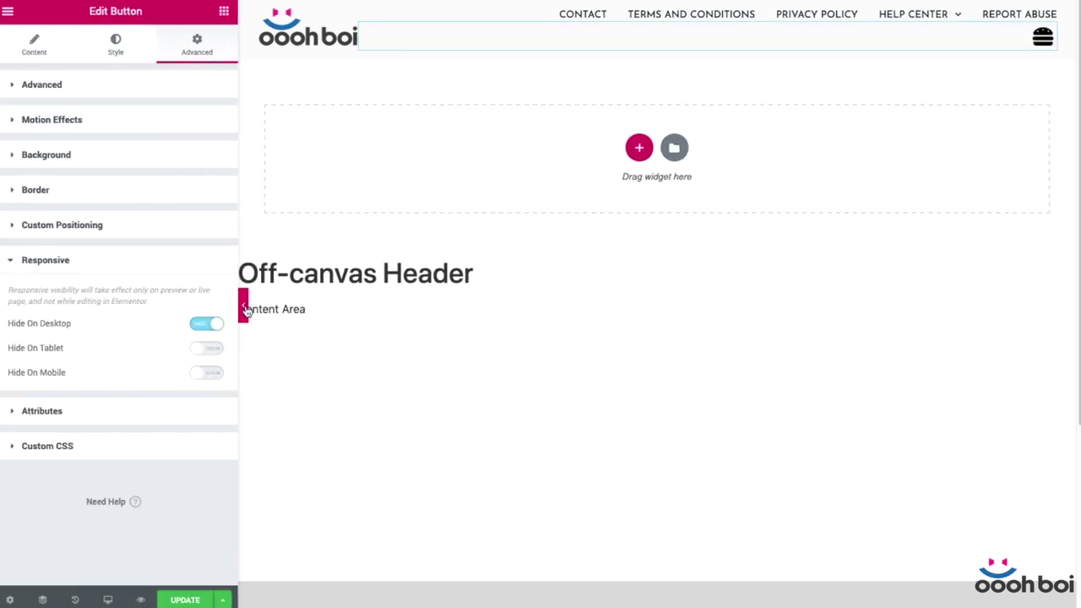
click(243, 306)
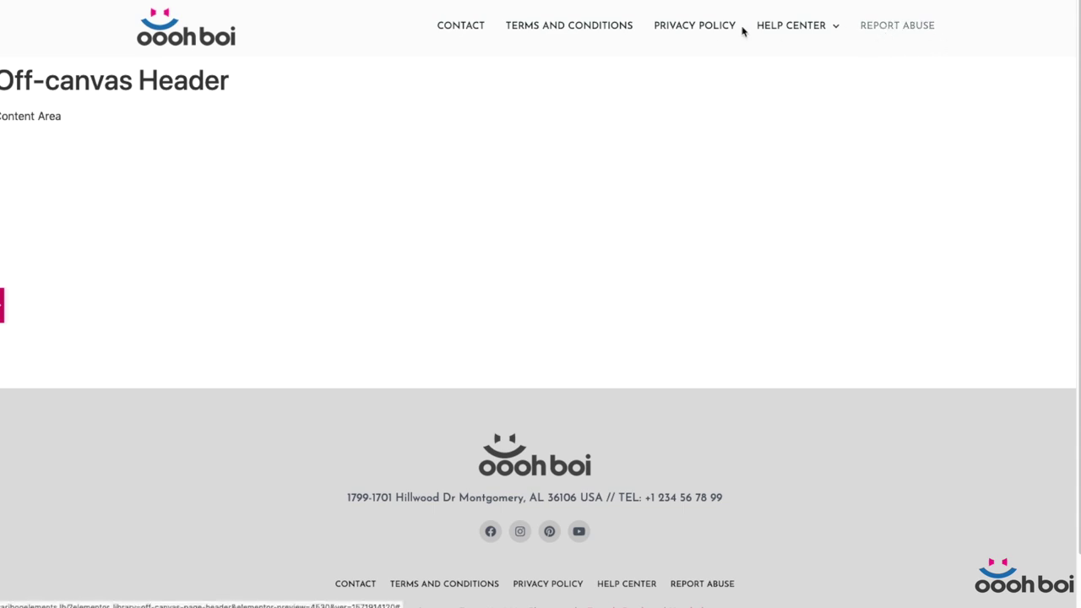
click(3, 305)
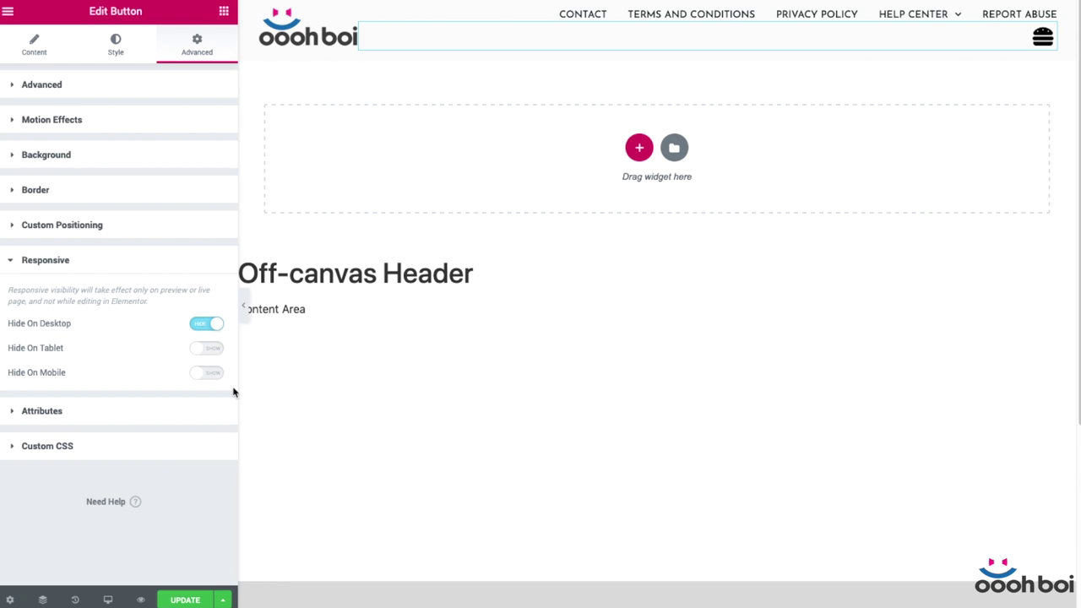
Preview the header at tablet and mobile sizes to check the visibility of the nav menu and hamburger button
click(107, 599)
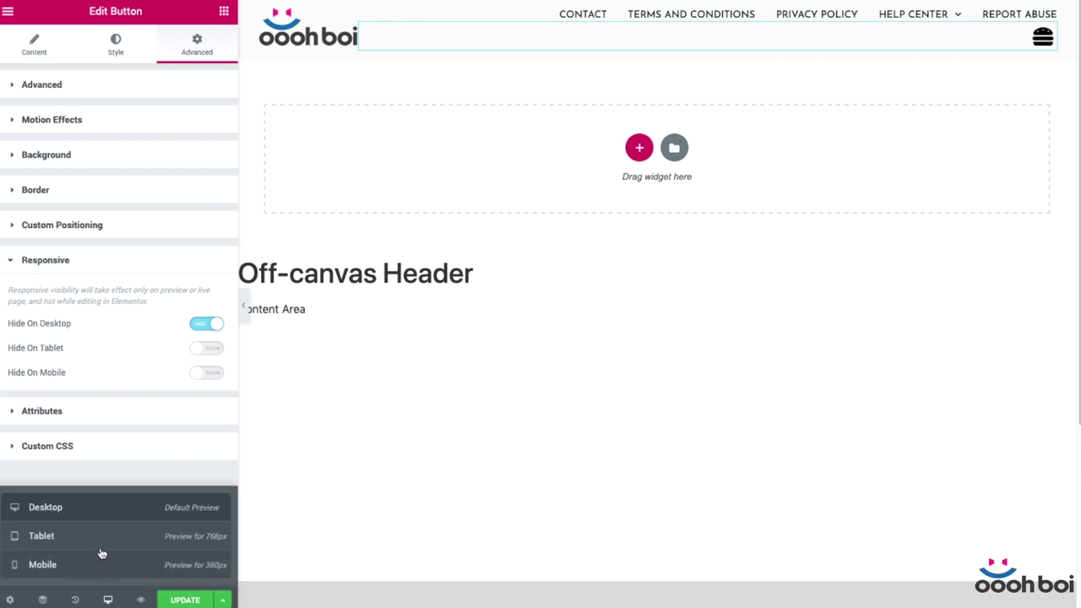
click(101, 535)
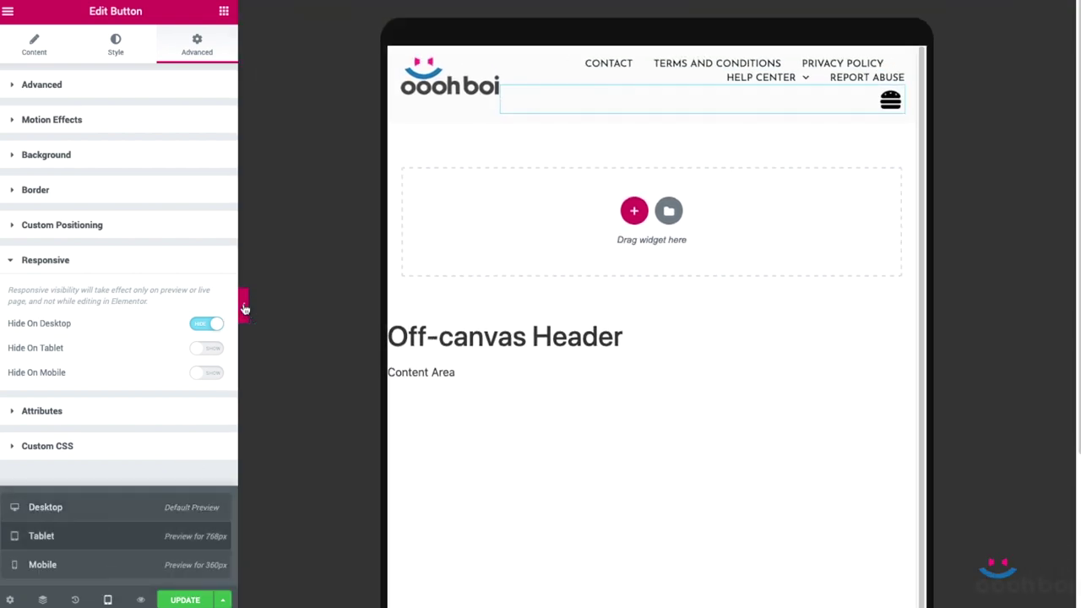
click(240, 306)
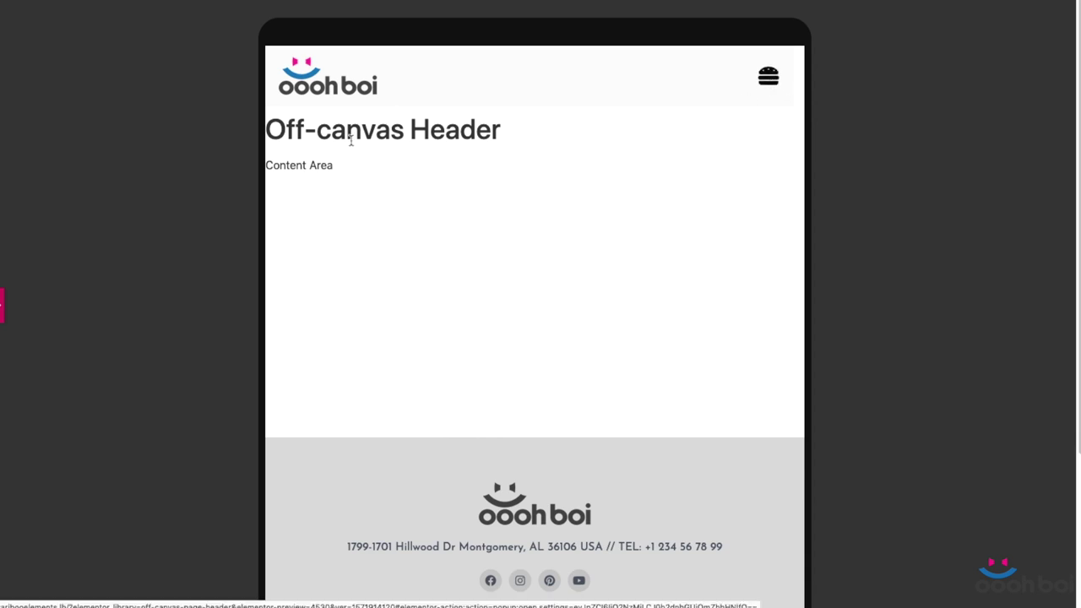
click(2, 310)
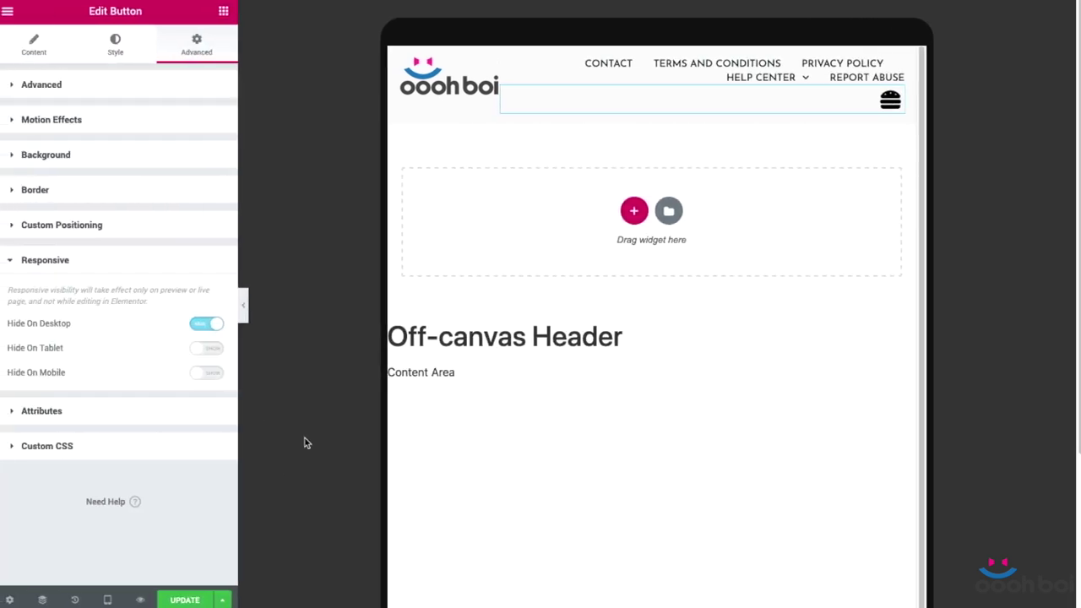
click(108, 596)
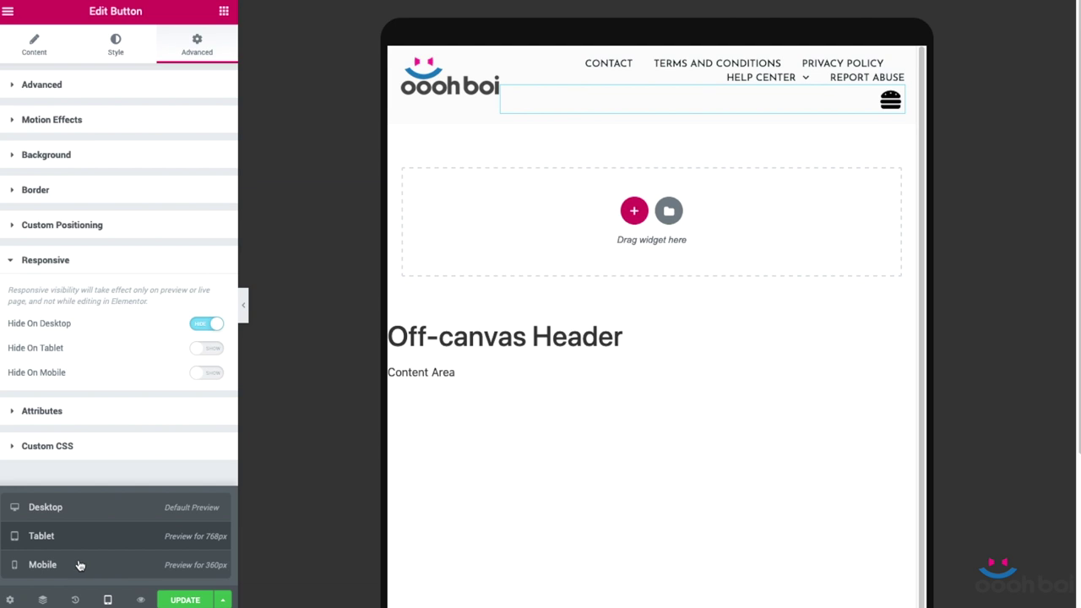
click(79, 564)
click(244, 306)
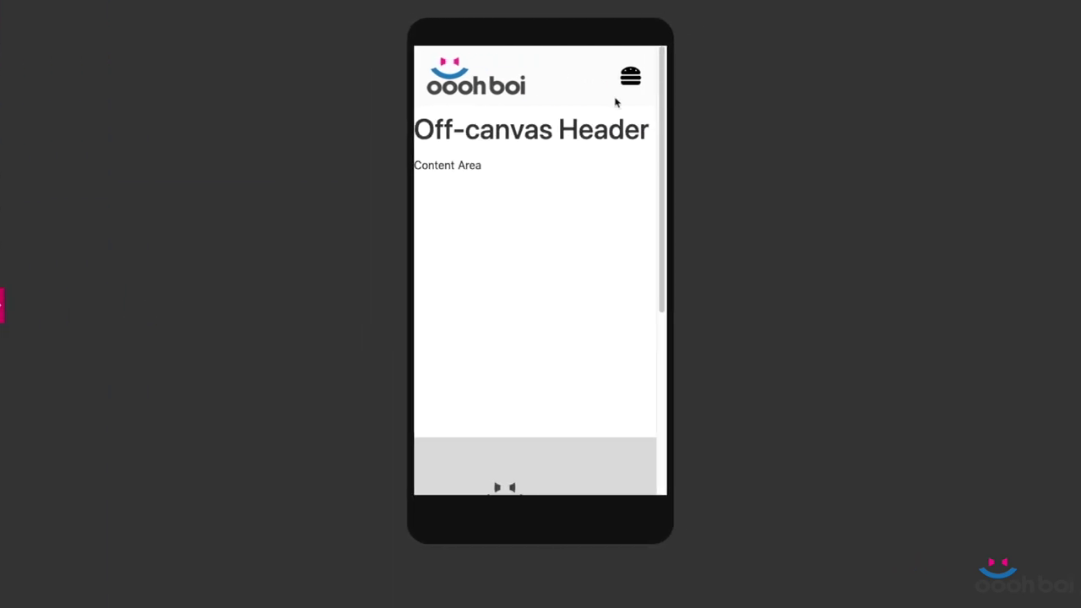
click(7, 315)
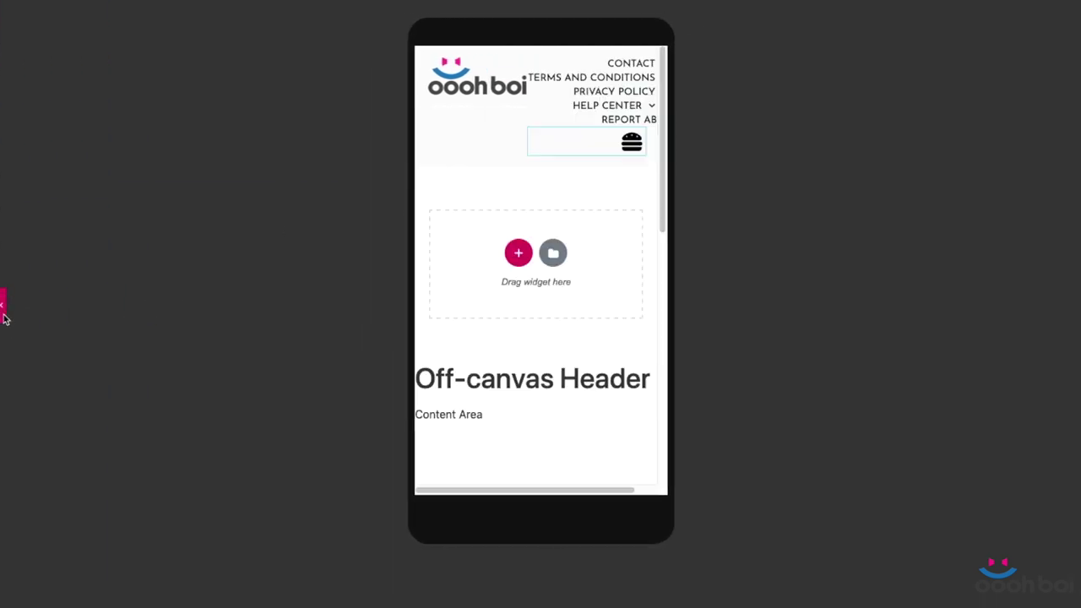
Return the editor to the desktop view and update the header template
click(107, 596)
click(104, 507)
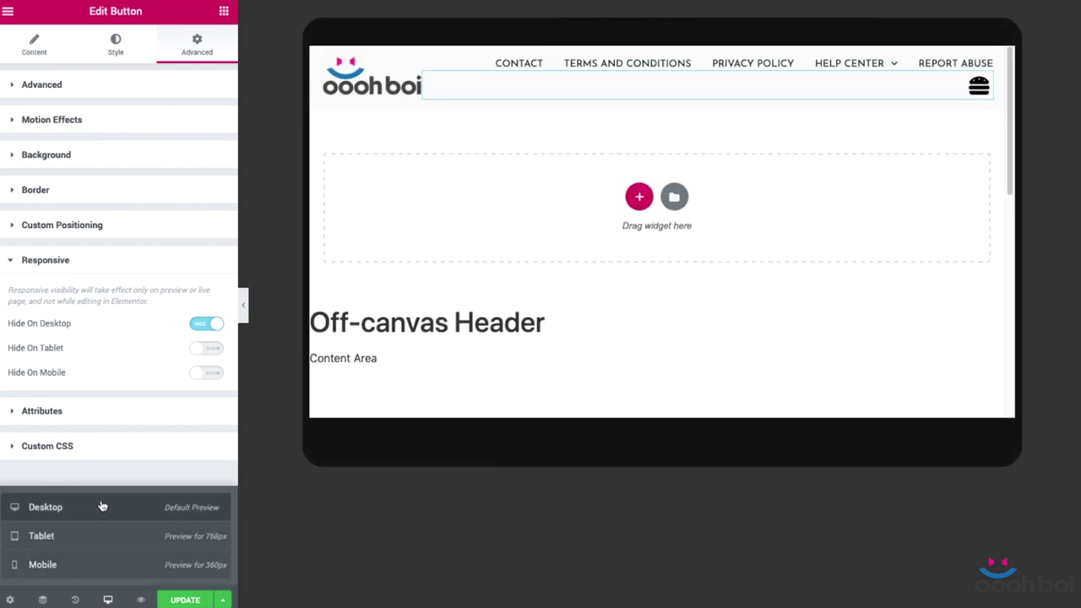
click(166, 475)
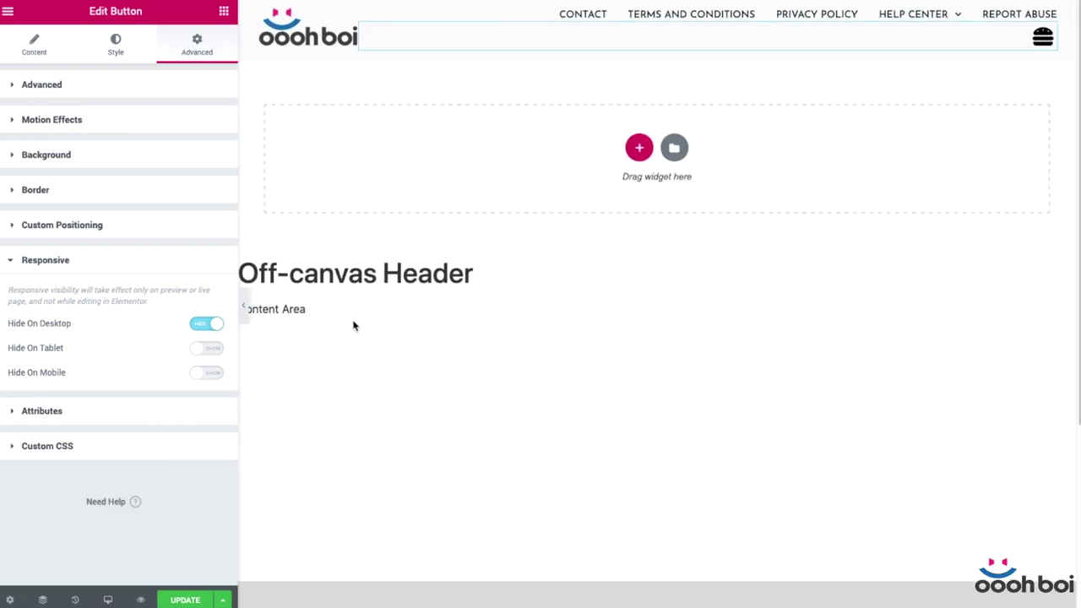
click(211, 499)
click(186, 600)
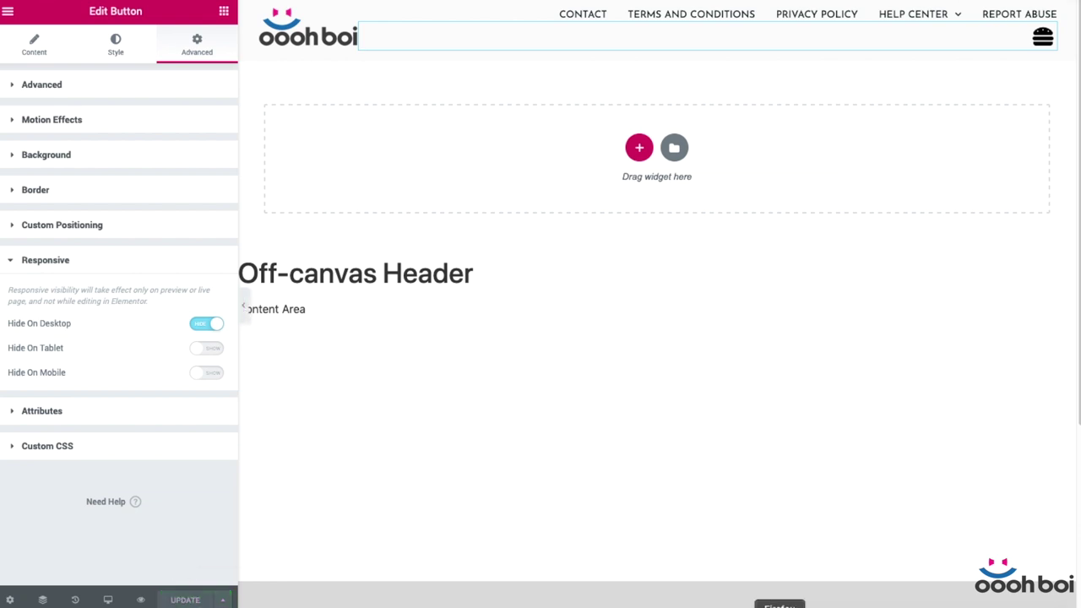
Switch to the Off-canvas Main page window and test the hamburger menu in a narrowed window, widening it with the menu open before closing it
right_click(779, 606)
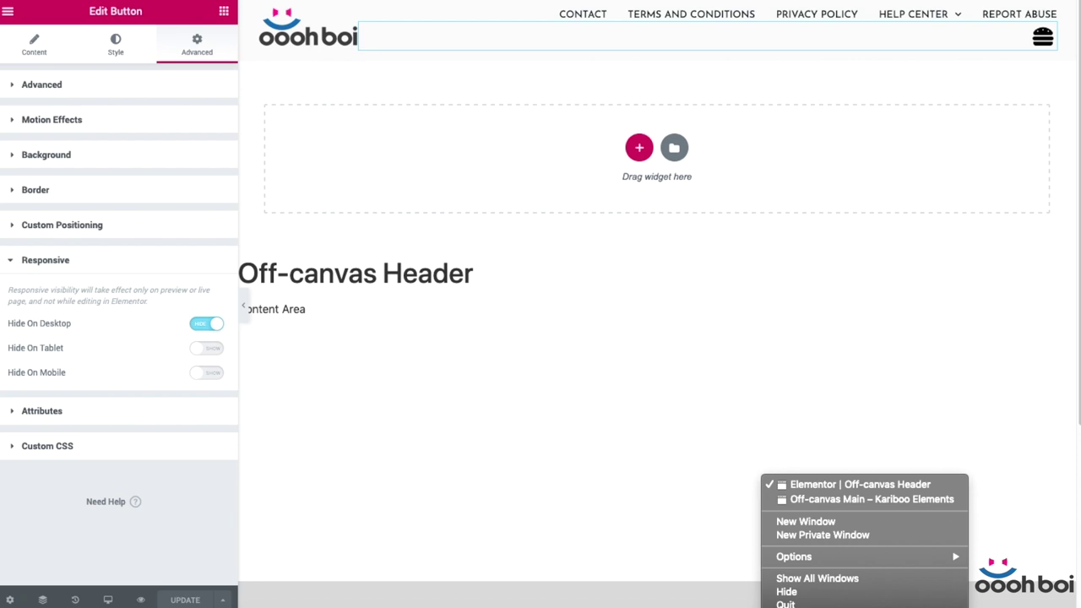
click(835, 501)
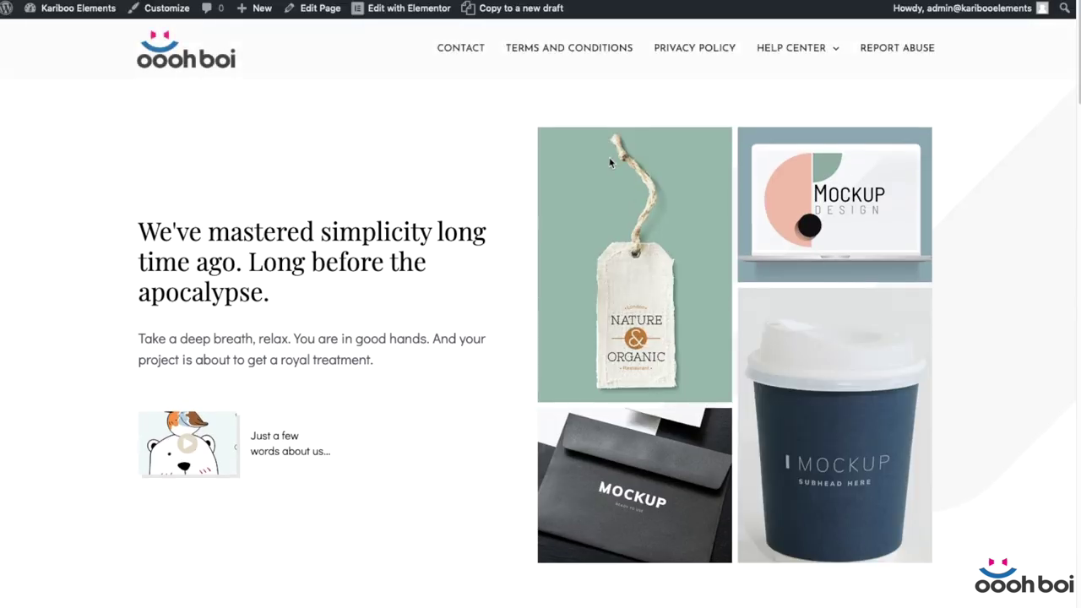
drag(1077, 182, 520, 220)
click(485, 50)
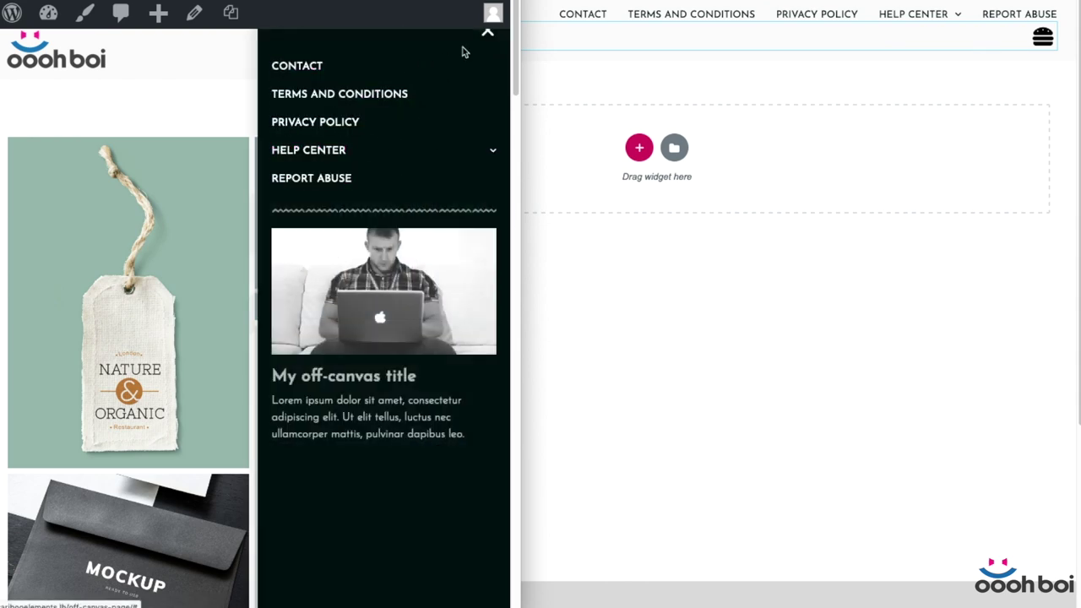
click(488, 36)
click(487, 49)
drag(516, 136, 1074, 156)
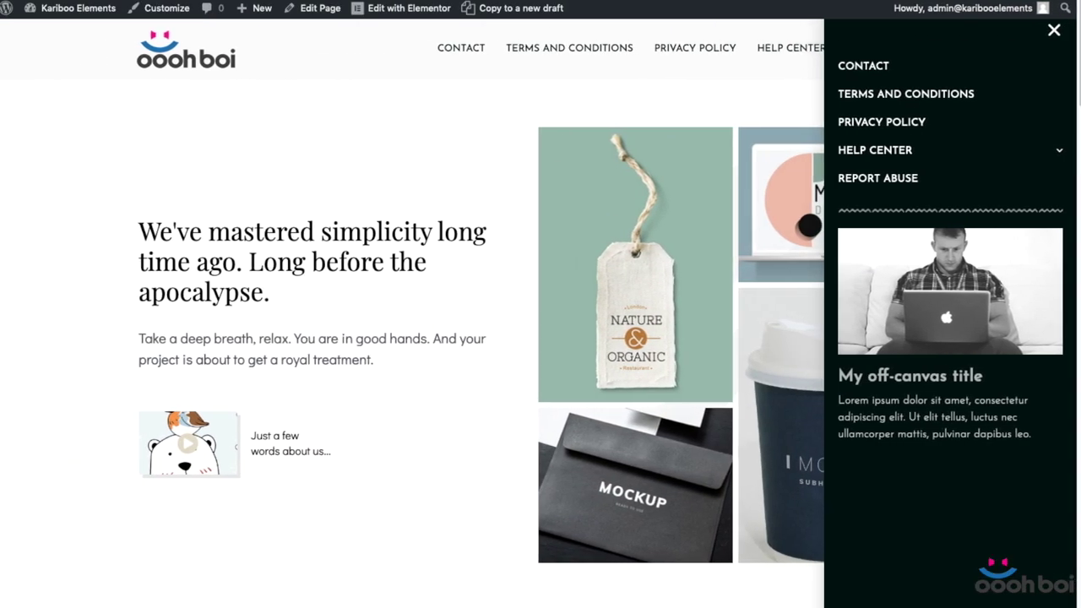
click(1056, 35)
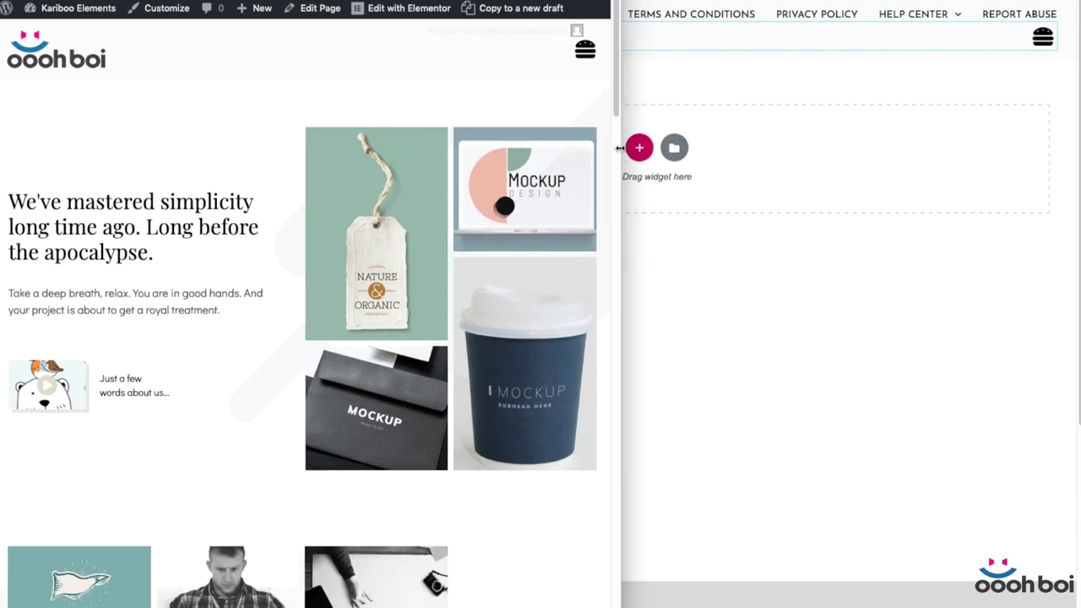
Open the off-canvas menu at tablet width, widen the browser window to full size and close the menu
click(584, 42)
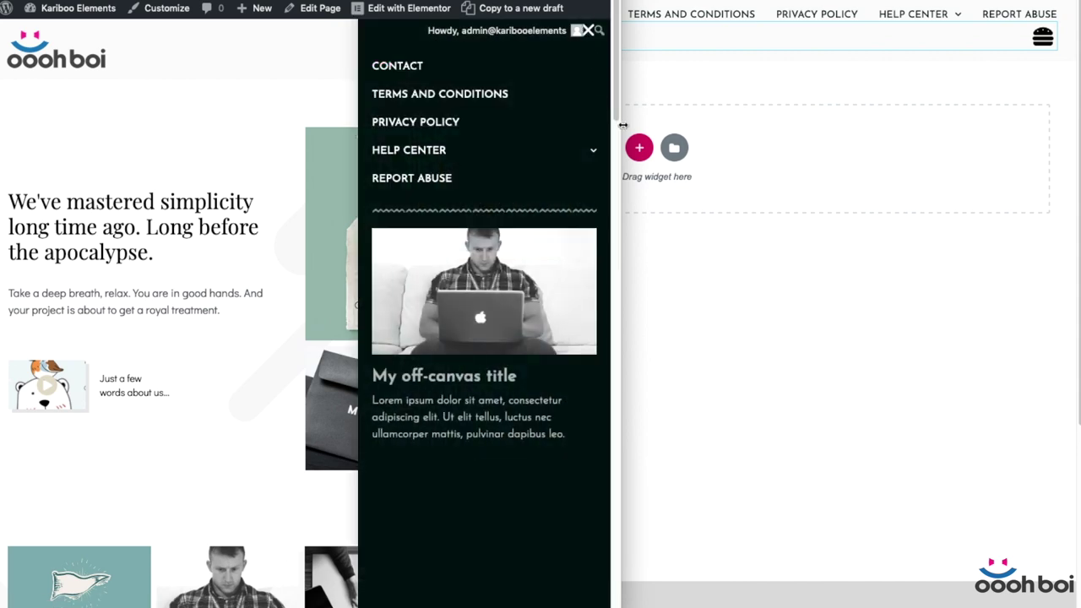
drag(623, 124, 1077, 125)
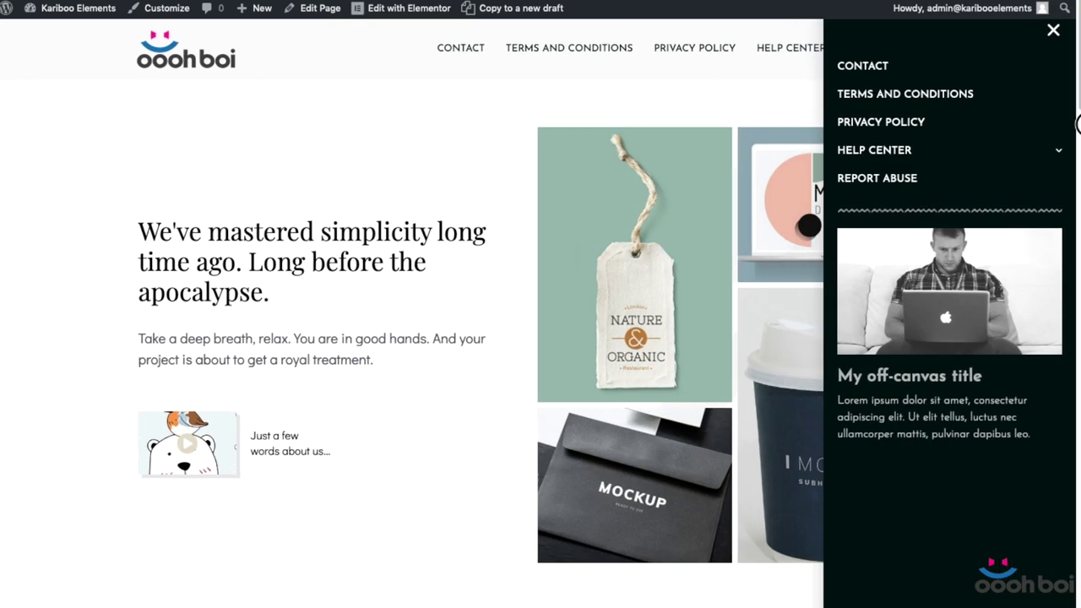
click(1052, 30)
Switch back to the Elementor window and open the Off-canvas Menu popup template for editing in Elementor
right_click(780, 603)
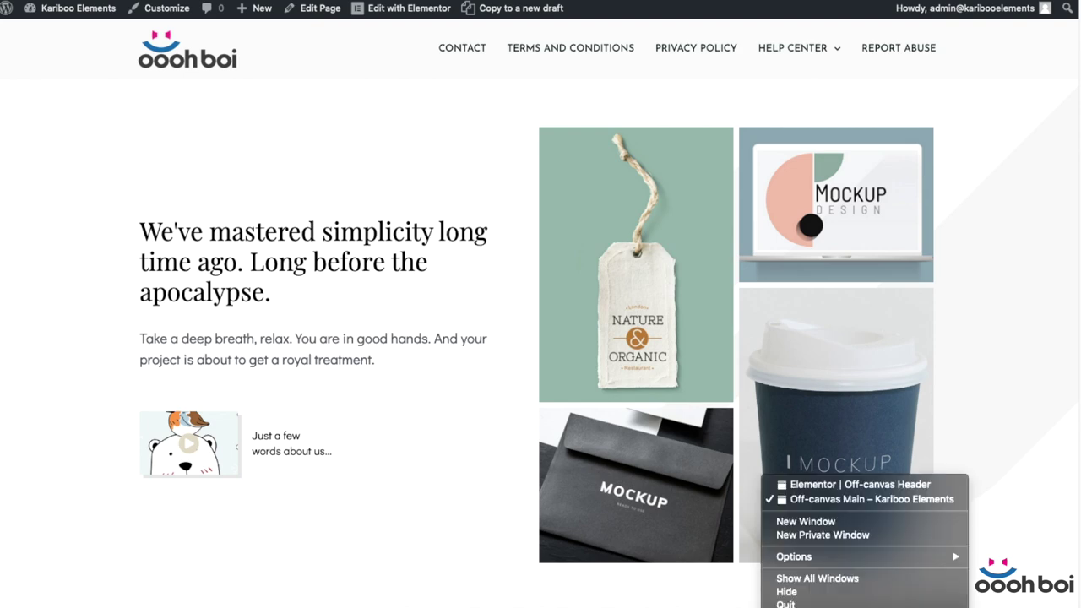
click(830, 486)
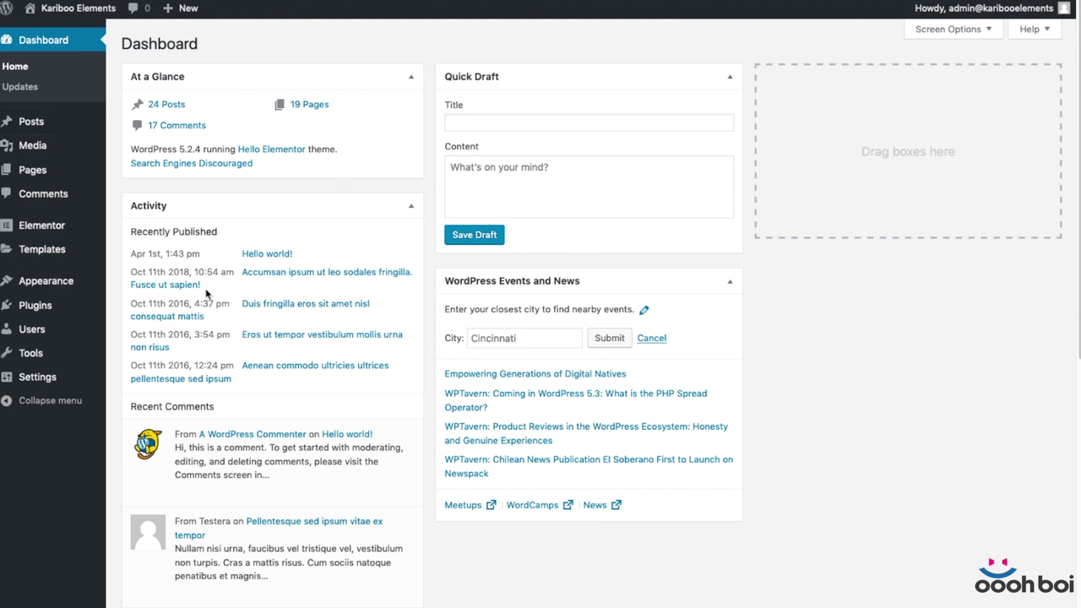
mouse_move(52, 255)
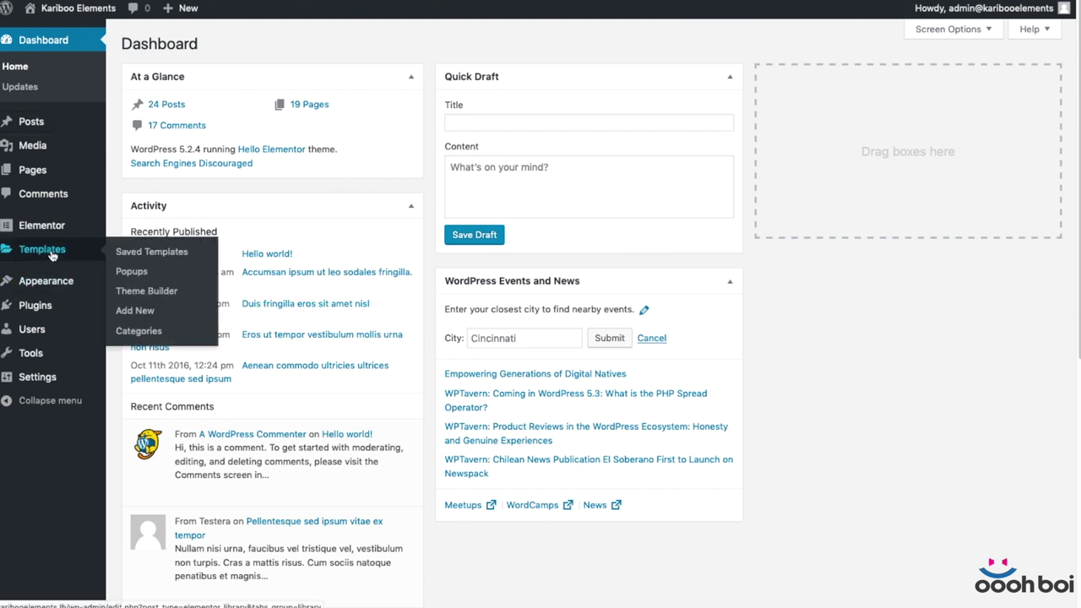
click(152, 278)
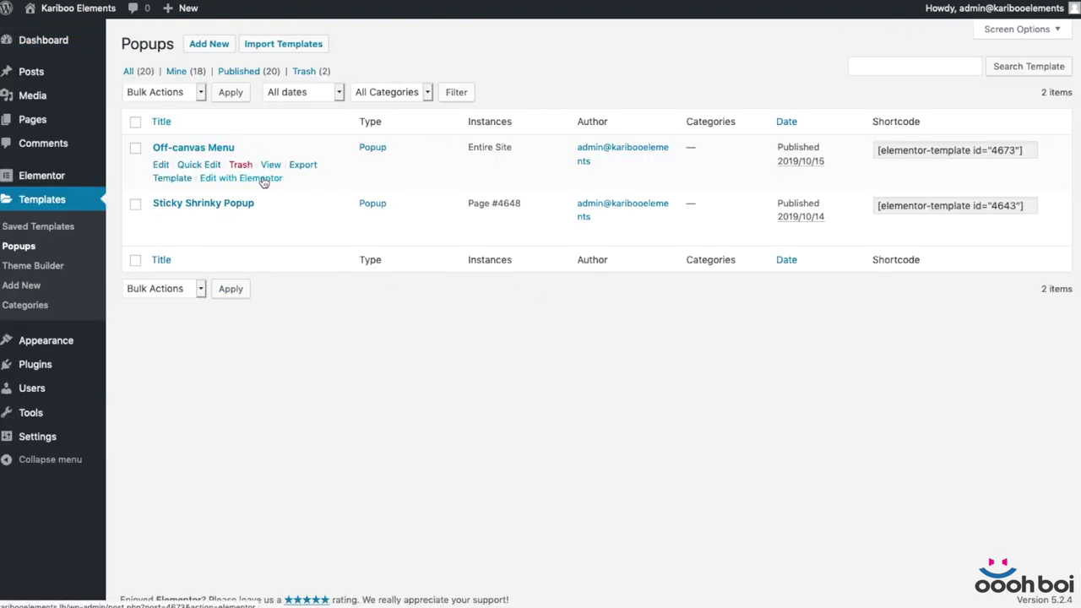
click(265, 182)
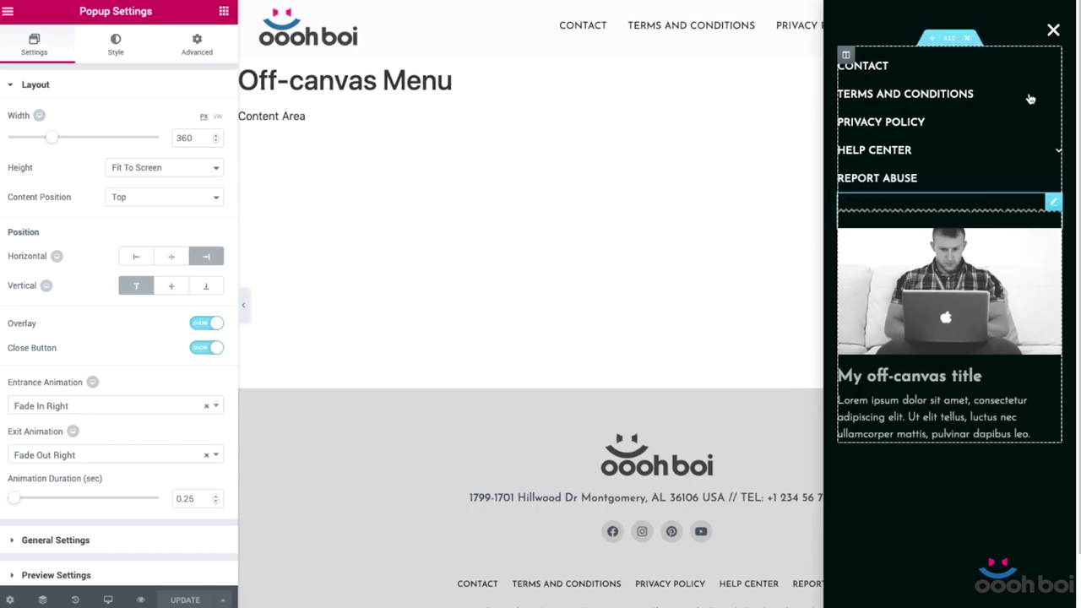
Assign the CSS class off-canvas-menu to the popup in its advanced settings
click(201, 46)
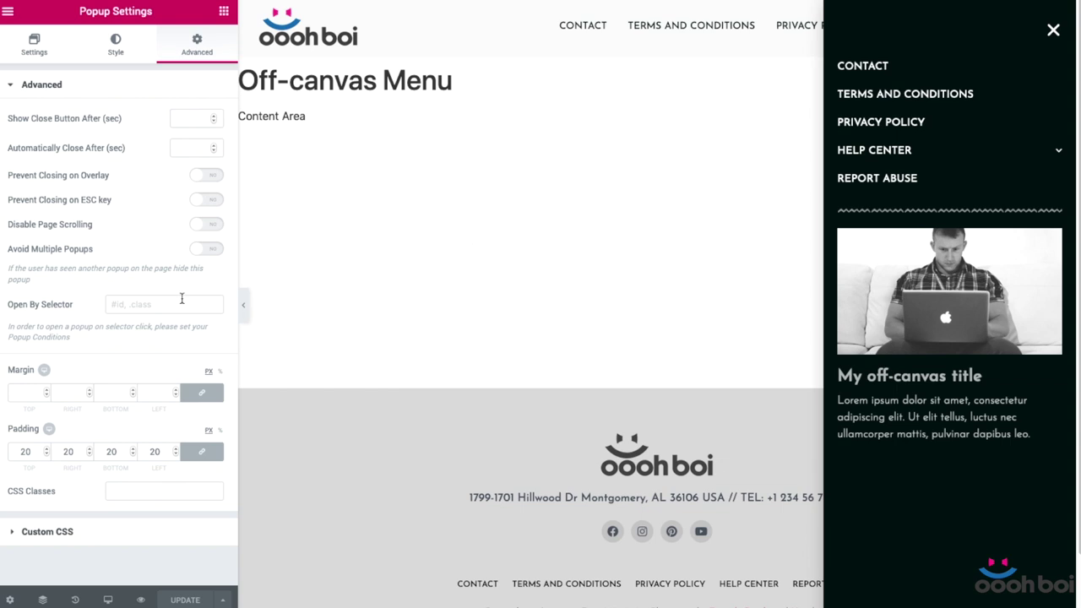
click(169, 492)
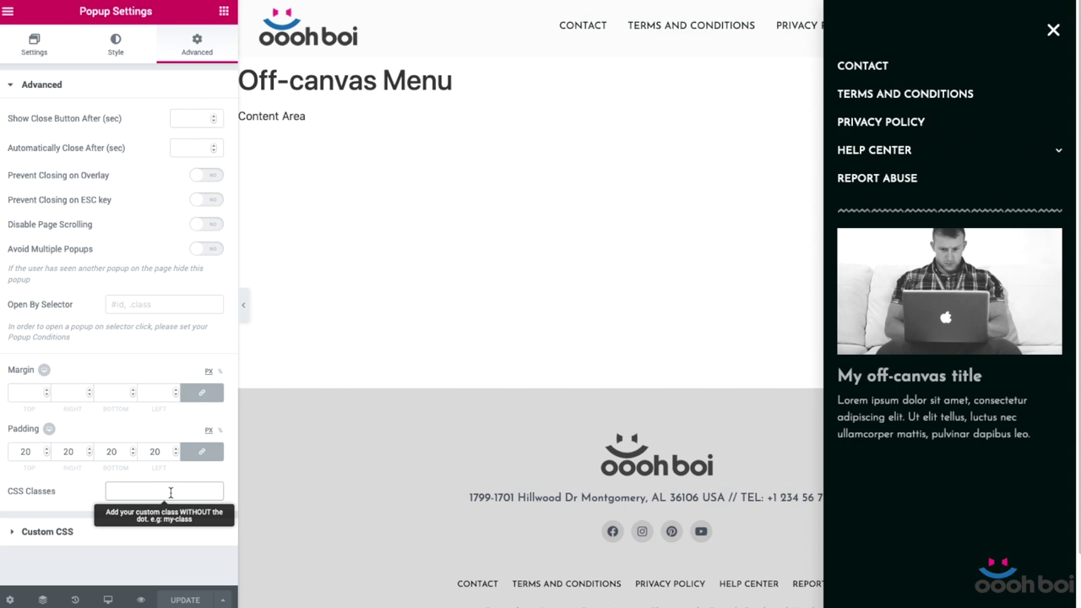
text(off-canvas-menu)
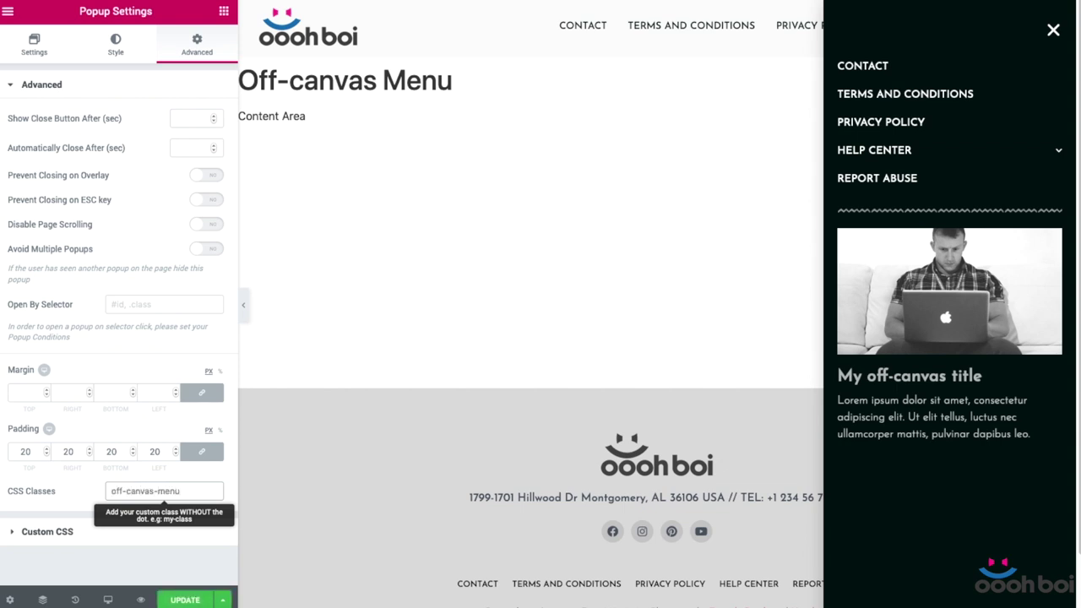
click(92, 565)
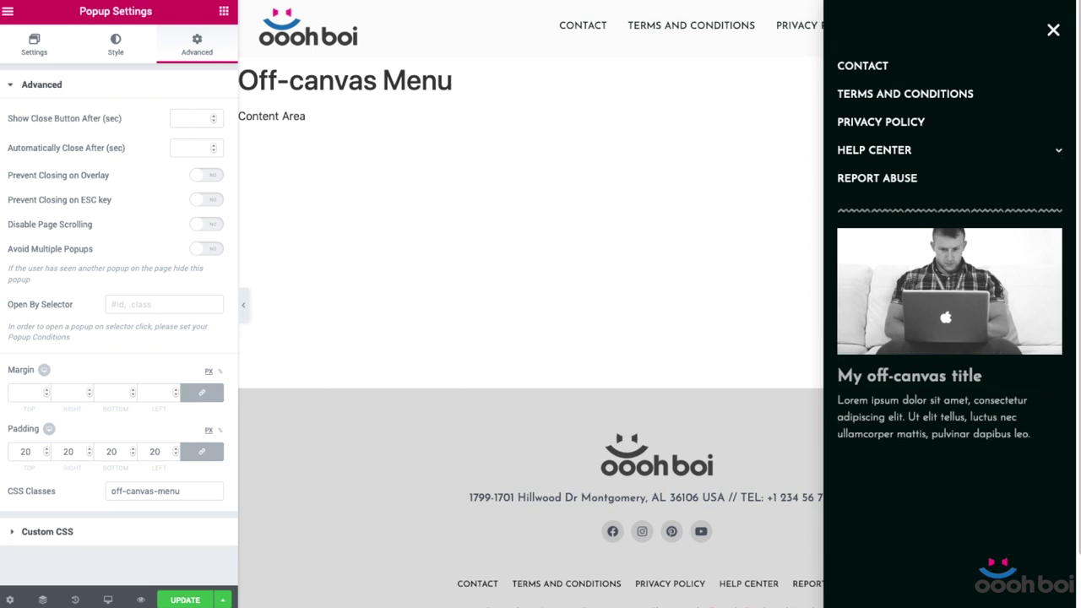
click(41, 534)
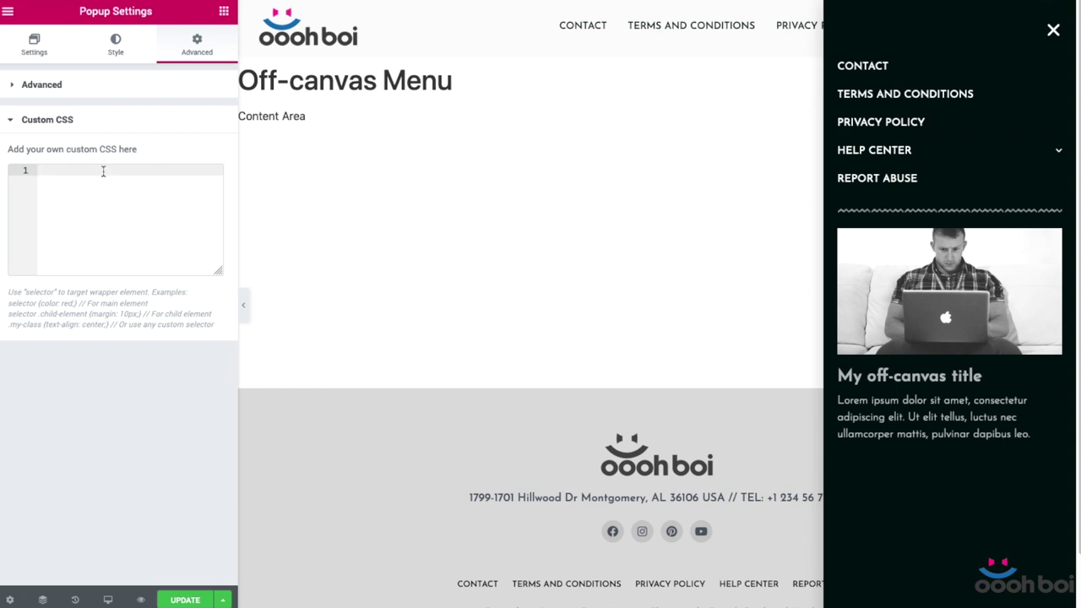
text(@)
text(media () {})
key(Return)
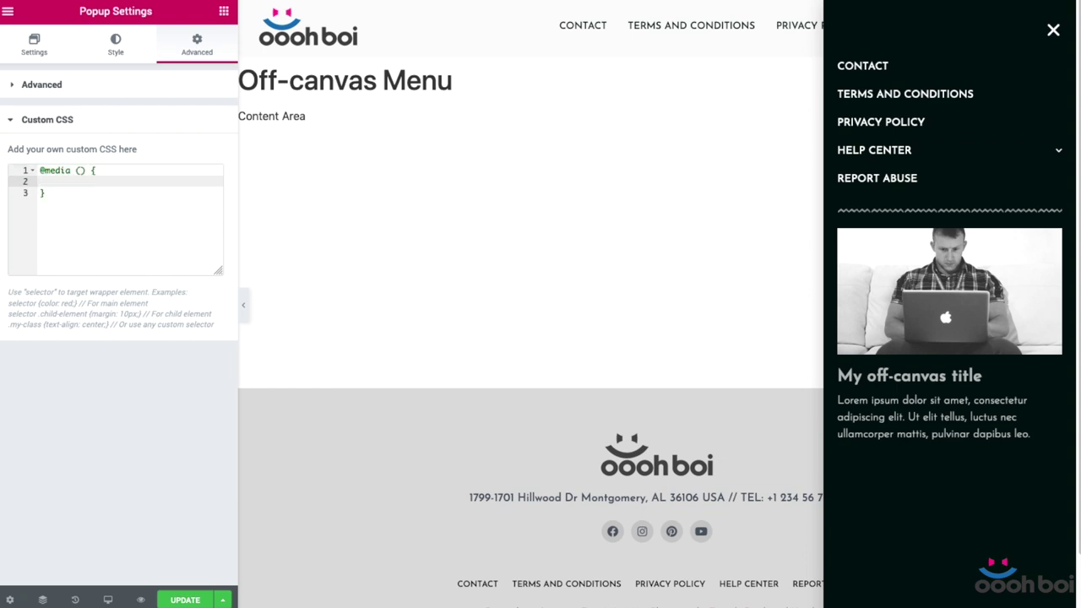
click(80, 169)
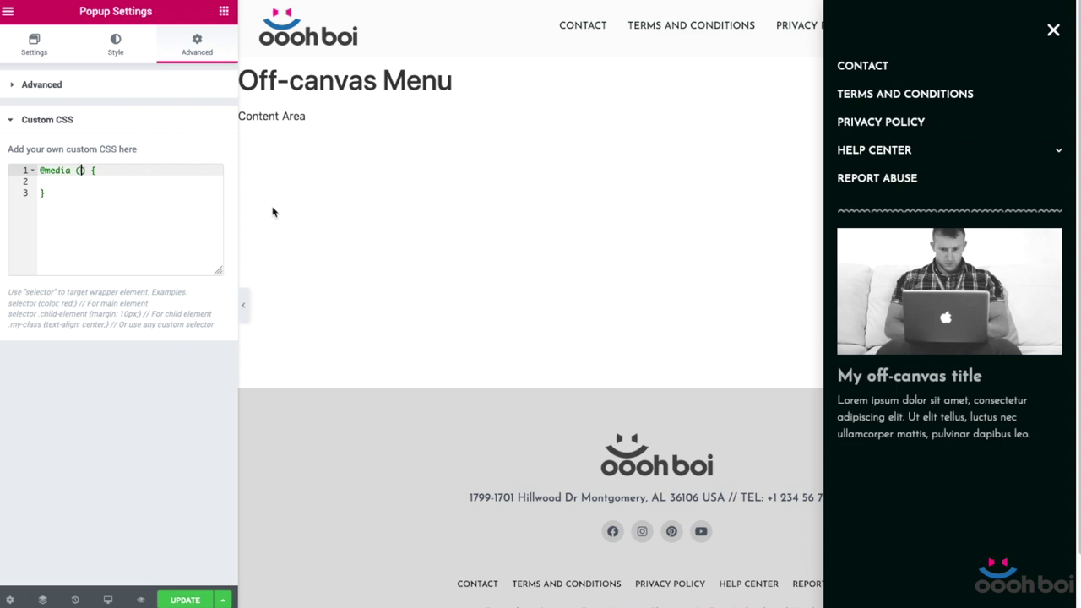
text(min-wid)
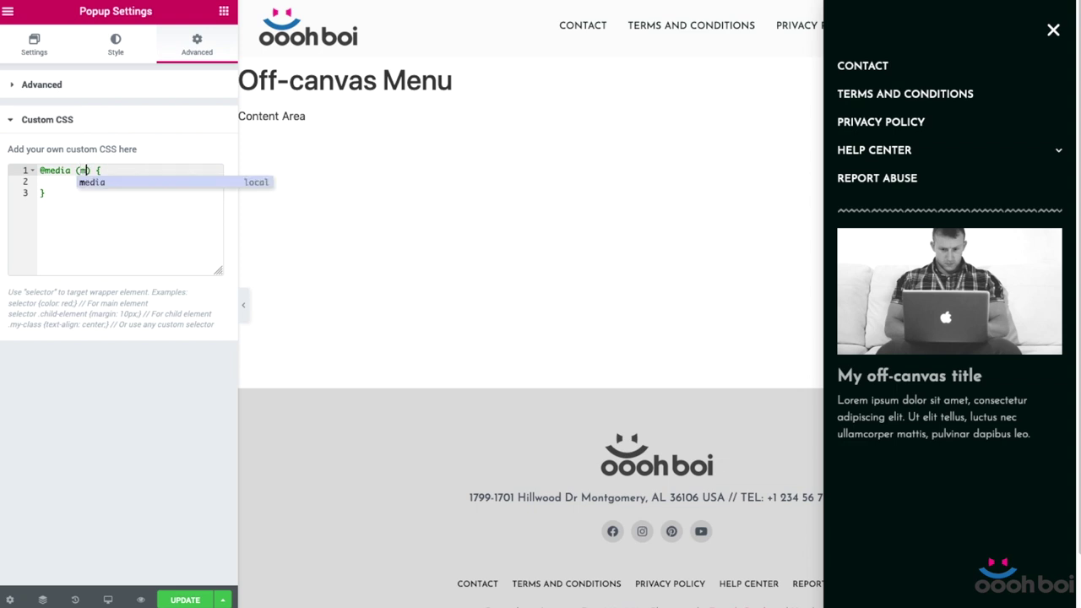
text(th)
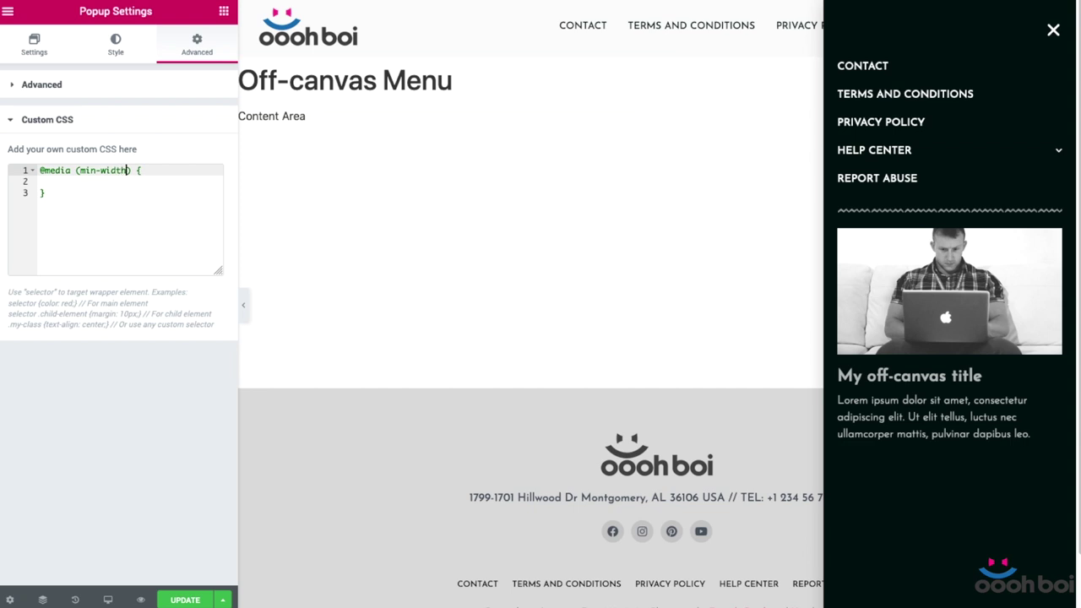
text(: 10)
text(25px)
Inside the media query, add an .off-canvas-menu rule with display: none !important
click(100, 185)
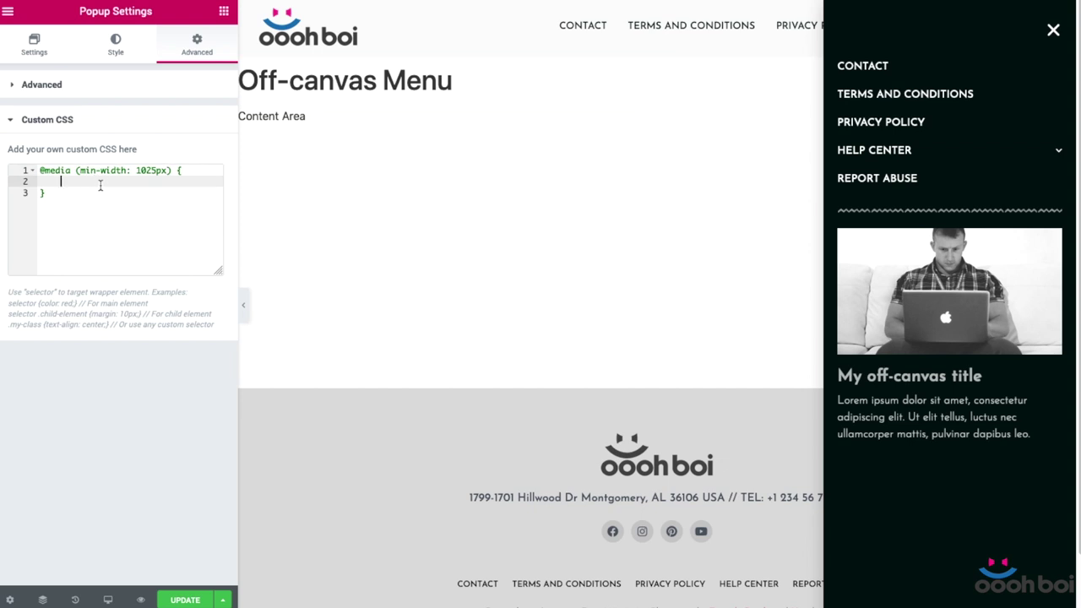
text(.off-canvas-menu {})
key(Return)
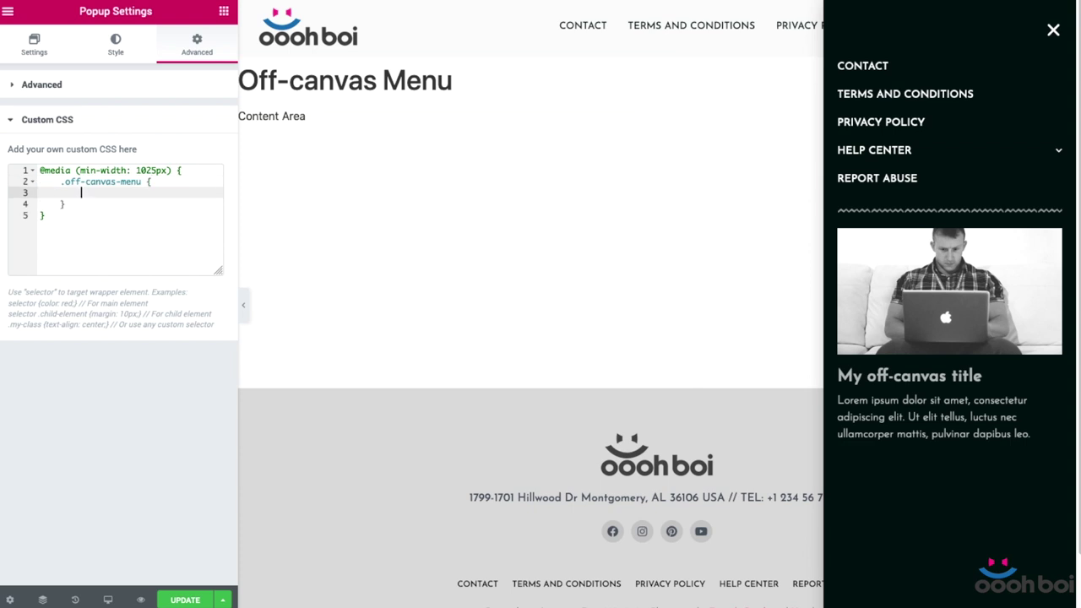
text(display: none !important;)
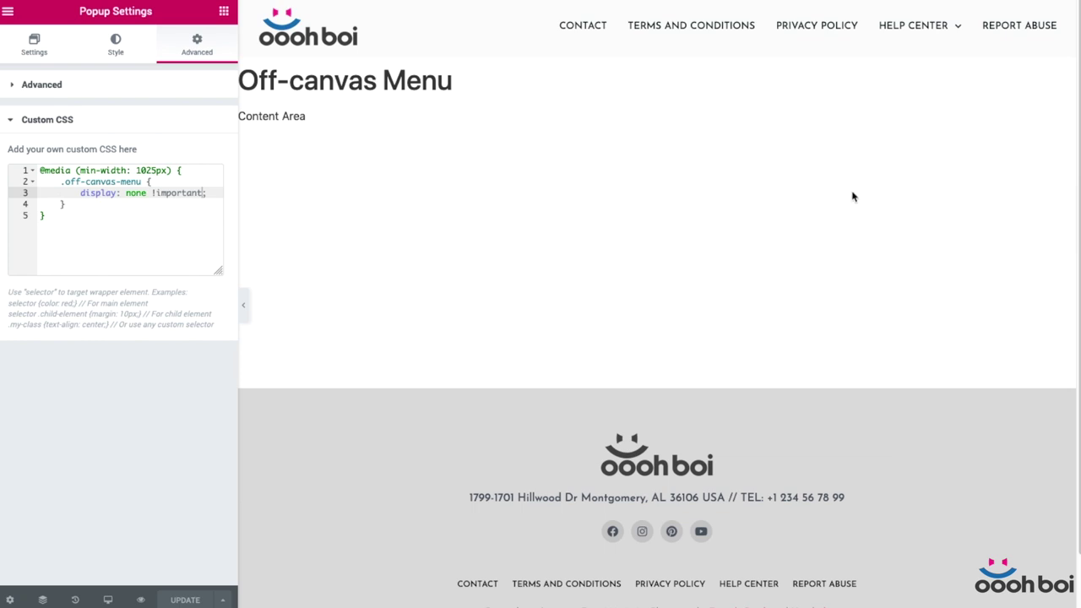
Preview the popup at tablet and mobile sizes and return to the desktop view
click(109, 600)
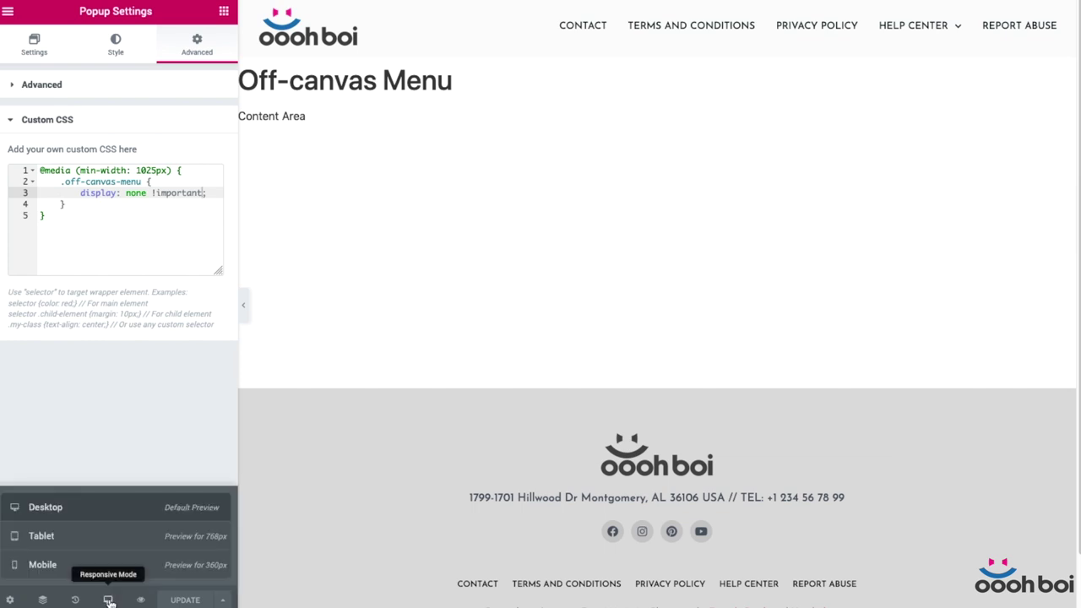
click(141, 381)
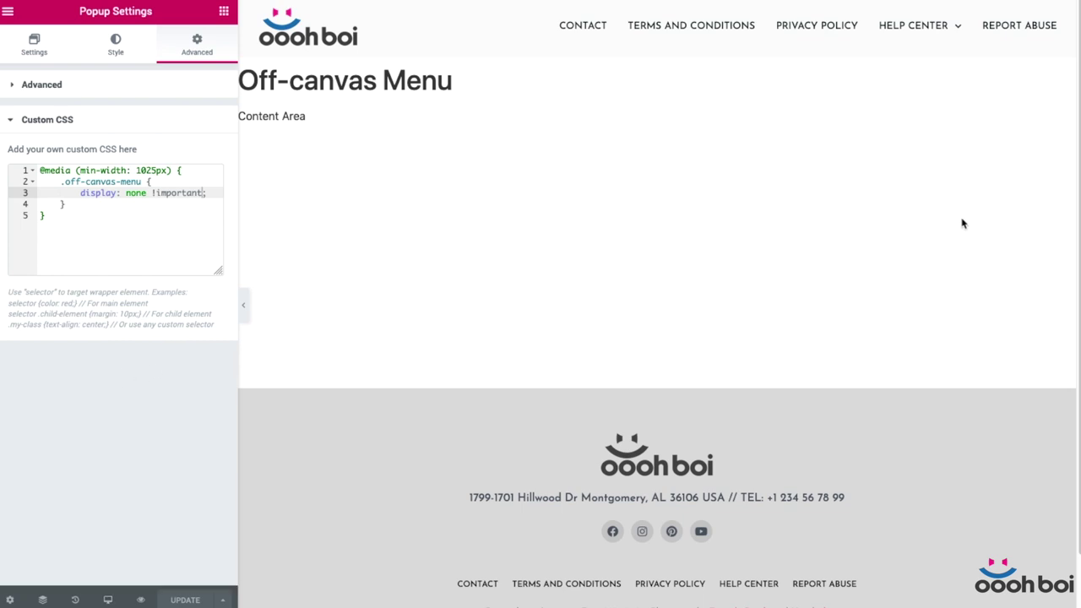
click(108, 600)
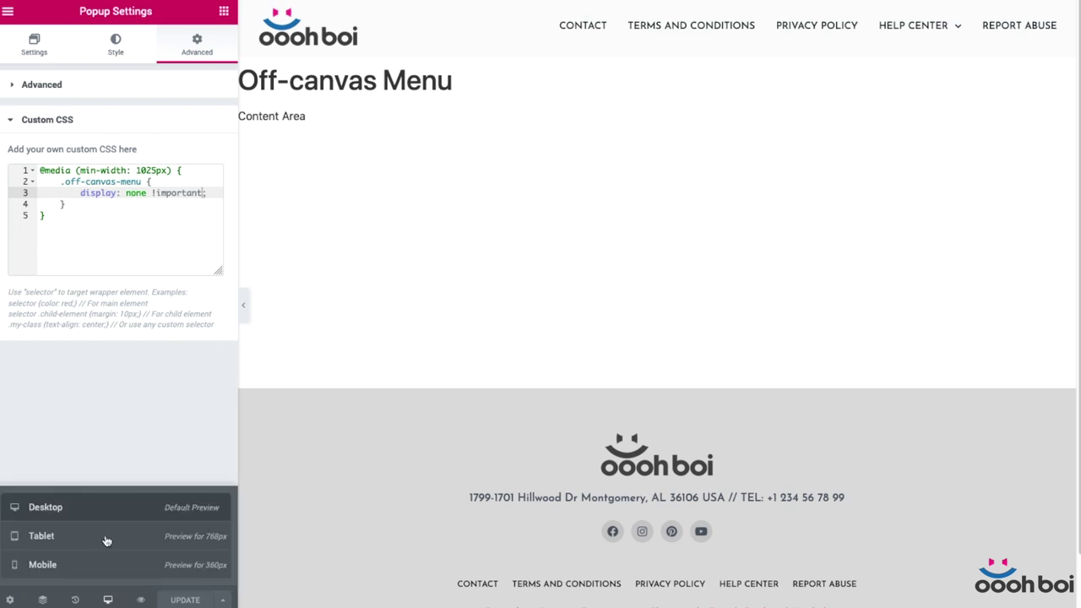
click(106, 538)
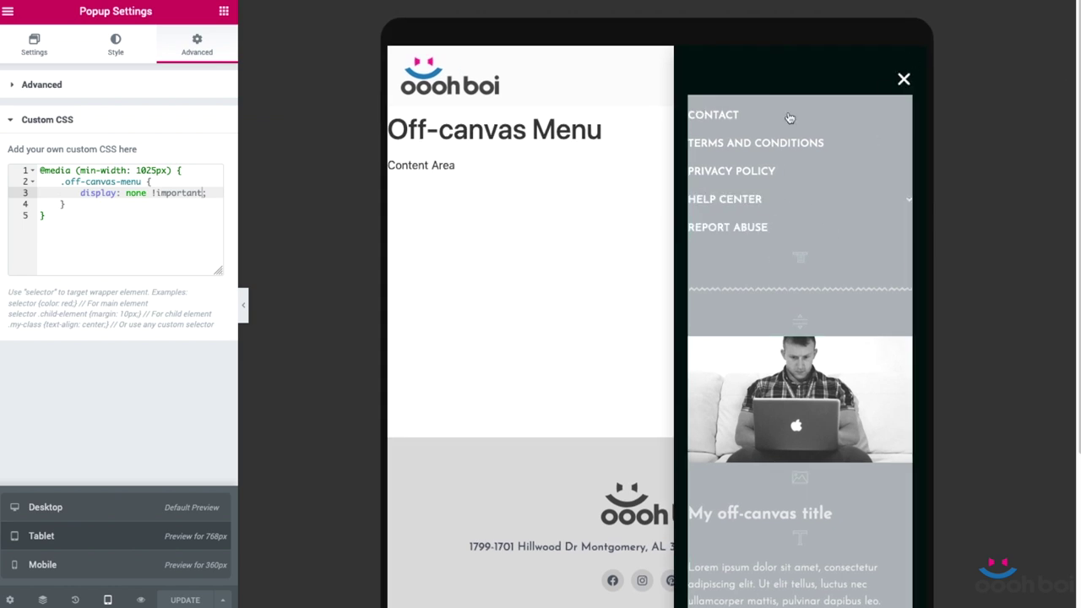
click(109, 574)
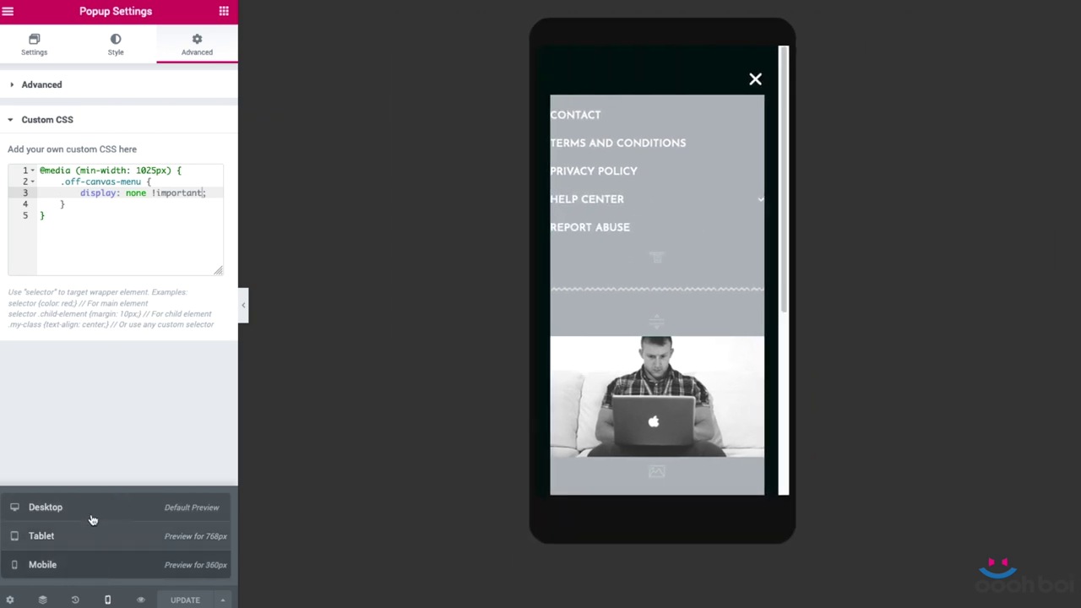
click(93, 520)
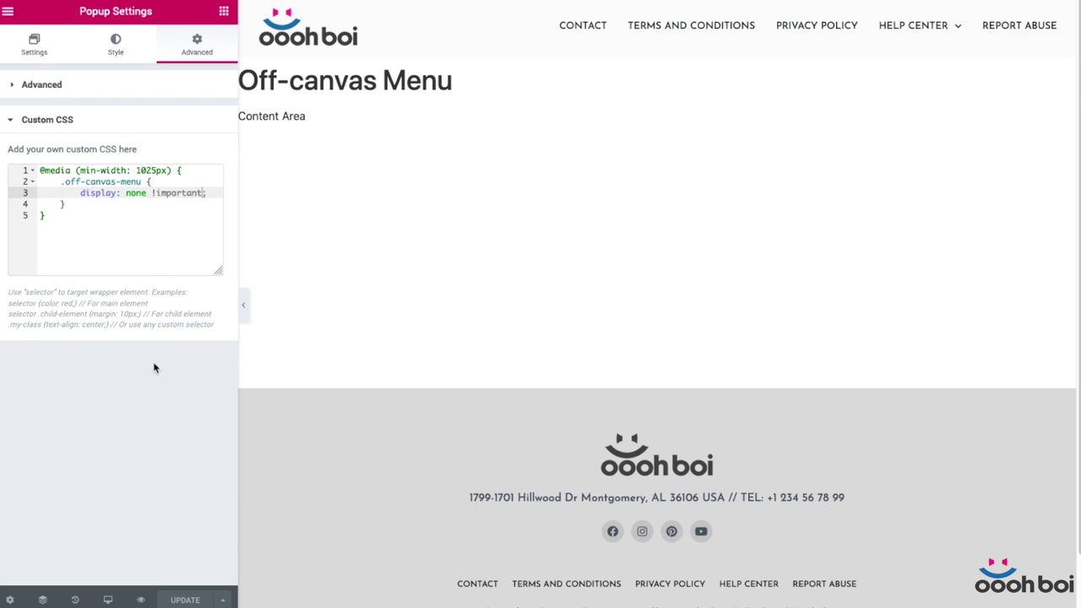
Change the rule's selector to body:not(.elementor-editor-active) .off-canvas-menu so the popup is hidden only outside the editor
click(61, 181)
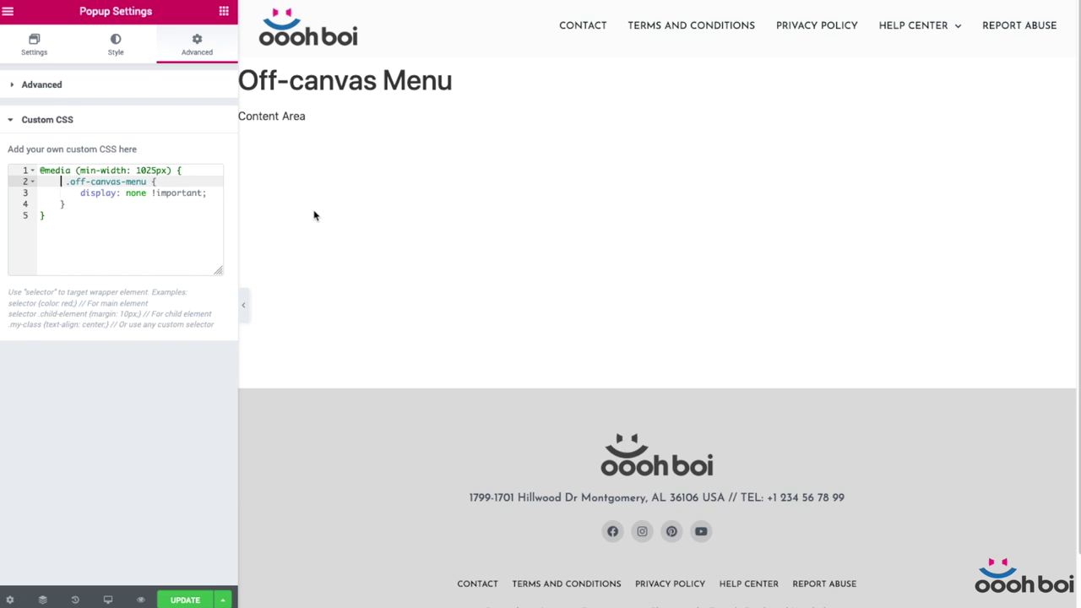
text(body )
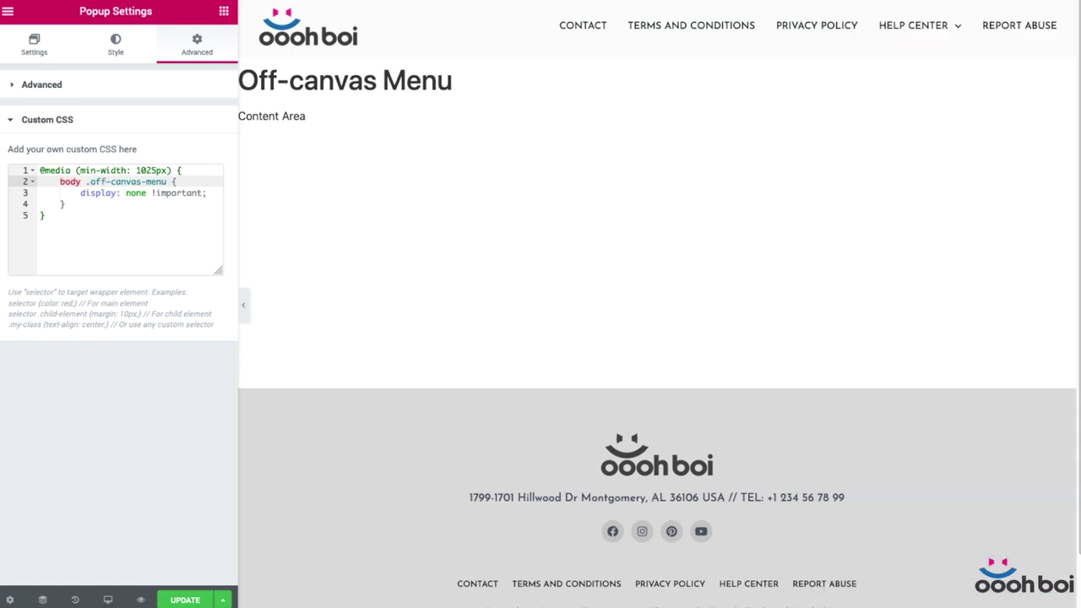
text(:not())
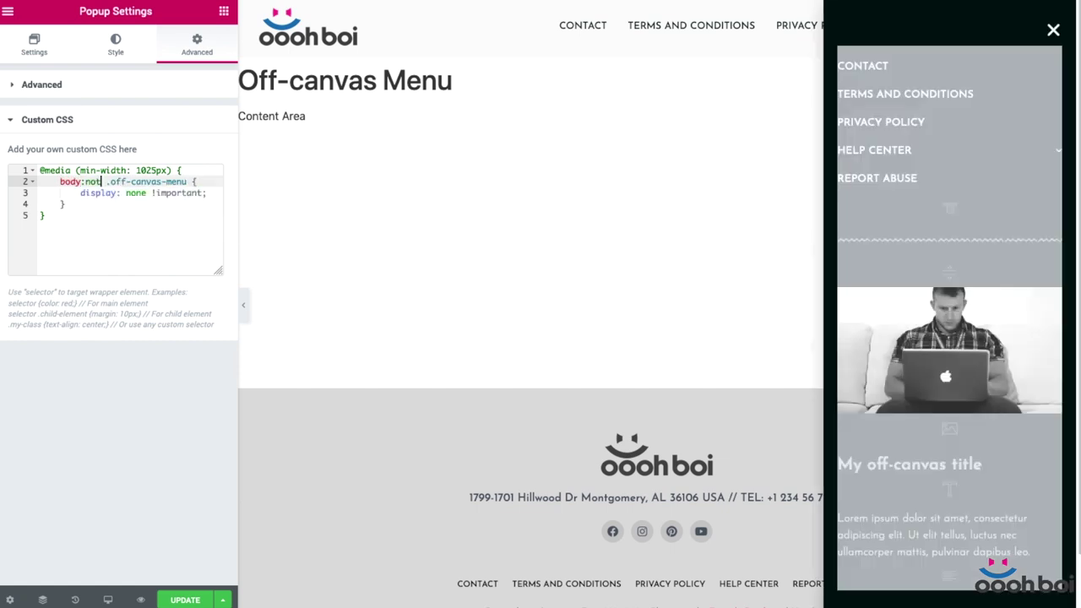
click(106, 182)
text(.)
text(elementor)
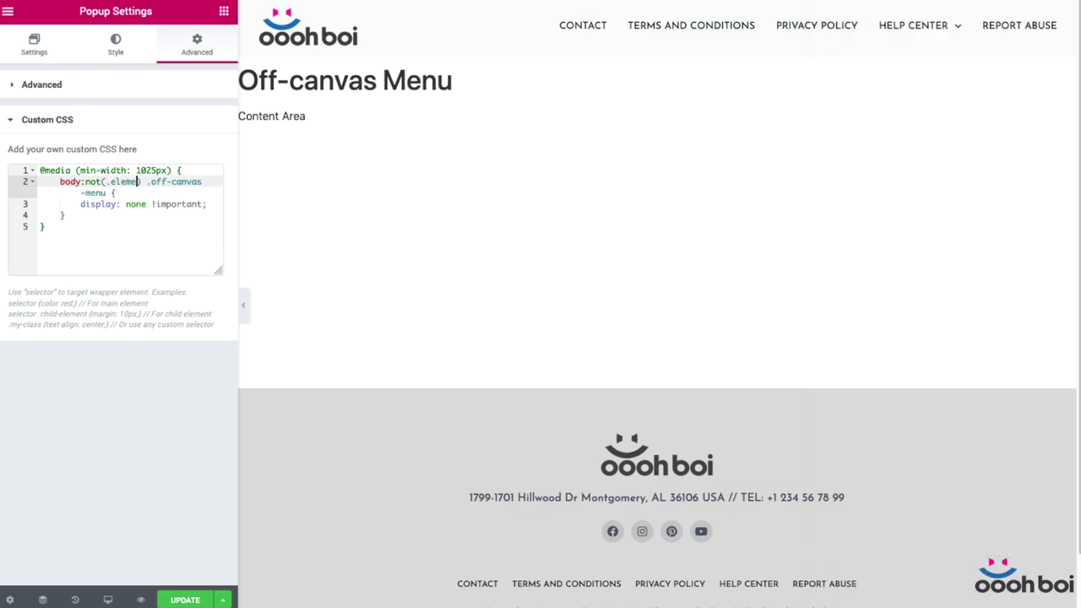
text(-edit)
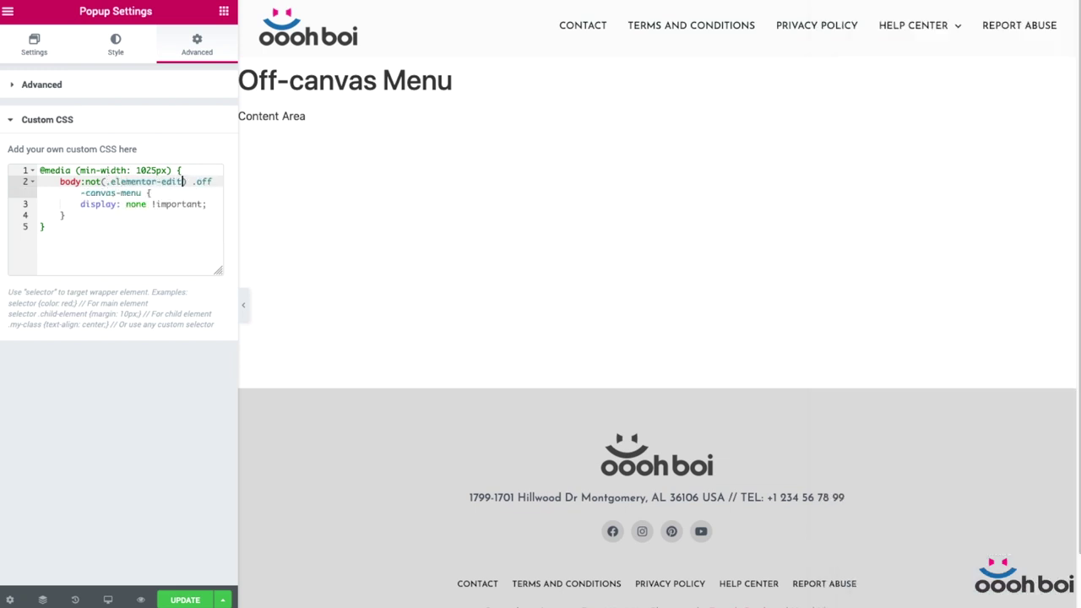
text(or-active)
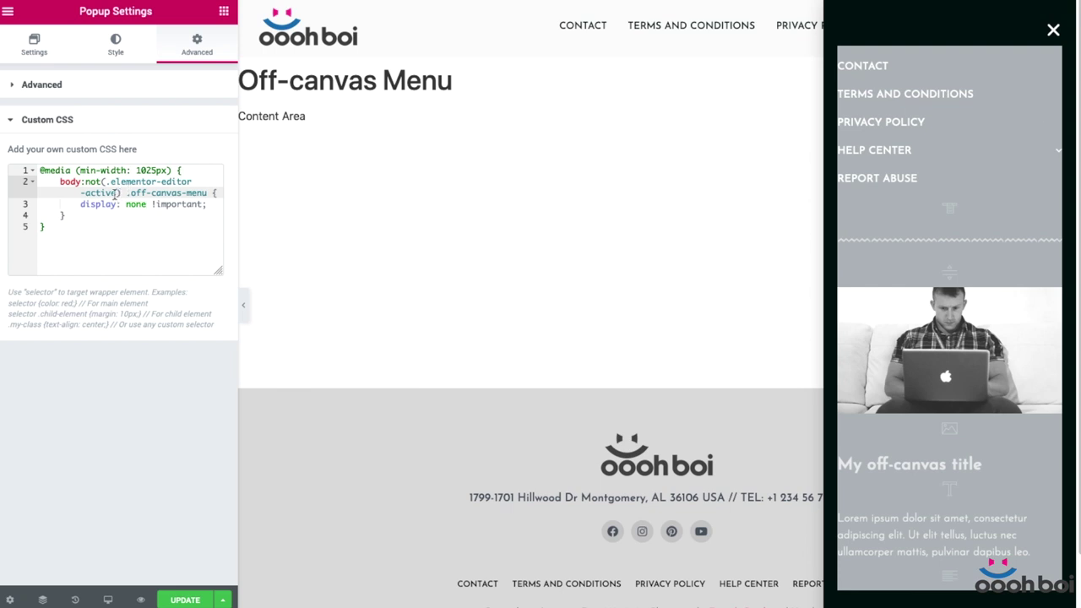
Review the body:not() selector and display rule in the custom CSS, and update the popup
drag(116, 194, 106, 183)
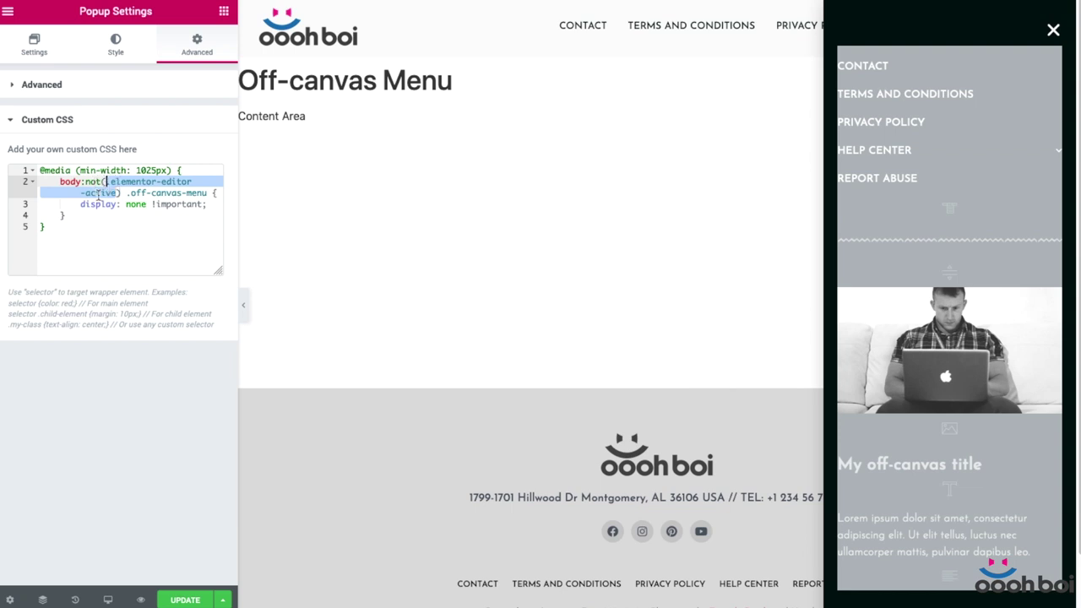
click(106, 192)
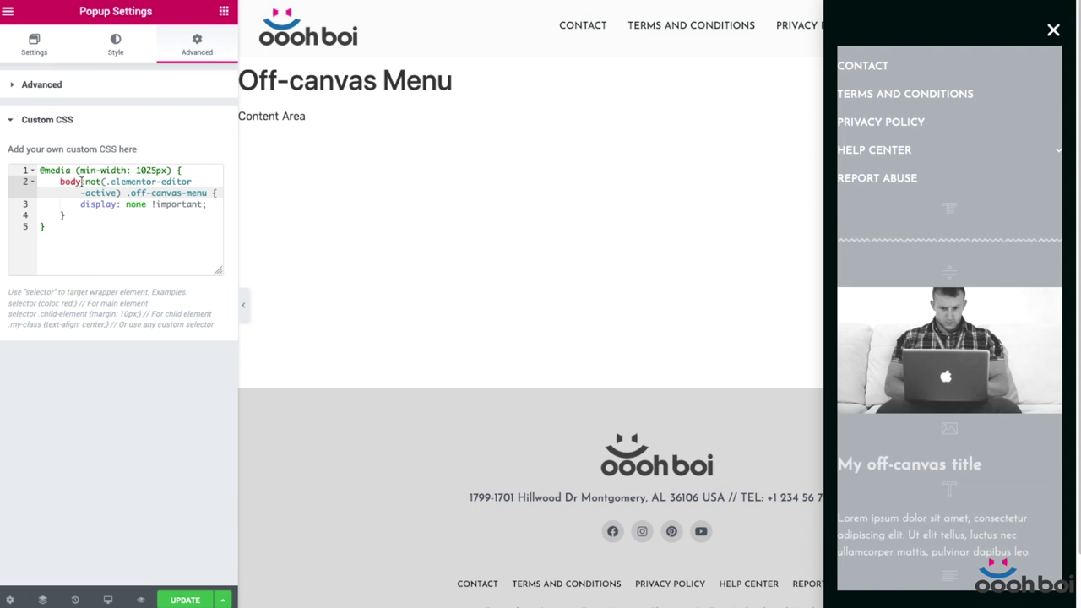
drag(121, 193, 60, 181)
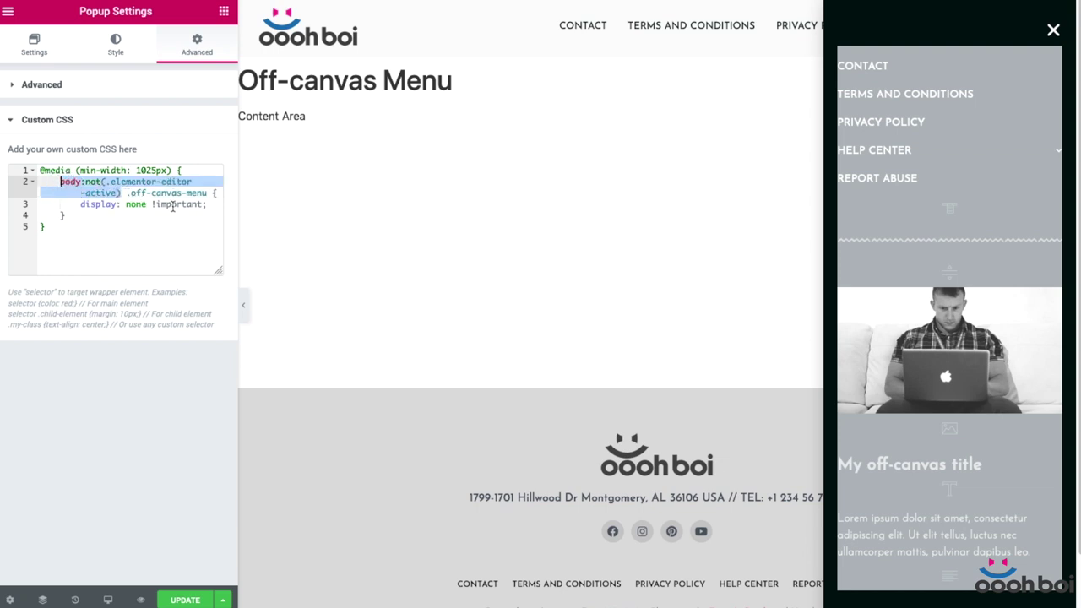
drag(207, 204, 82, 203)
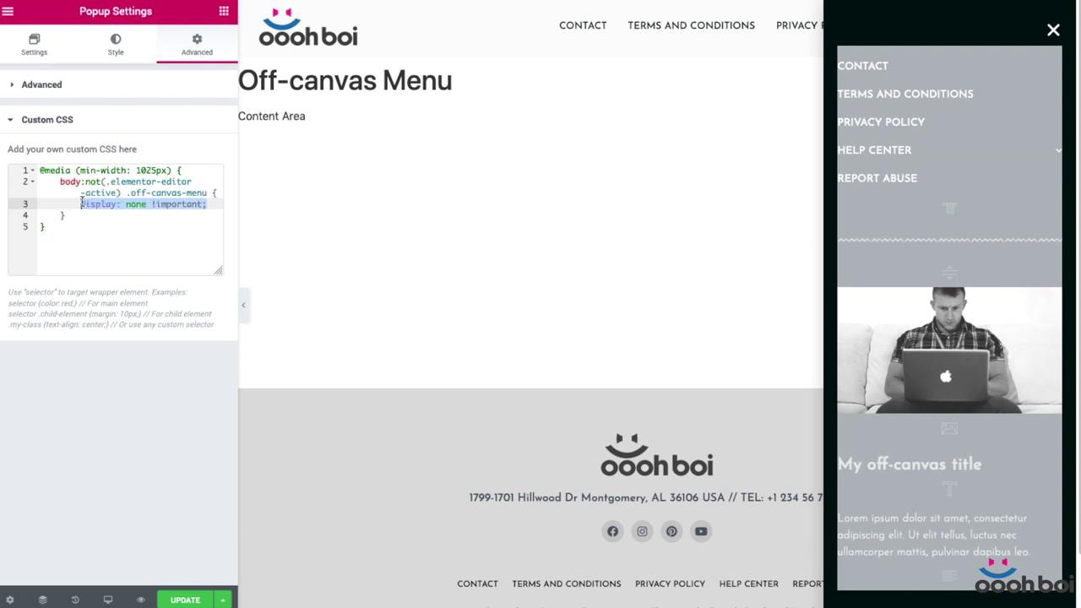
click(142, 204)
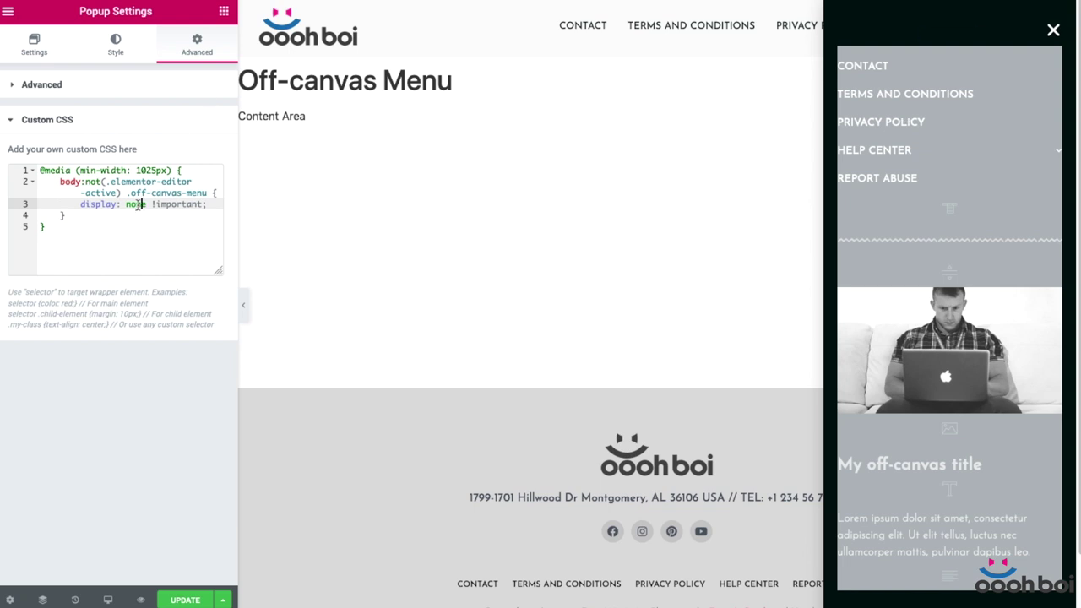
click(183, 600)
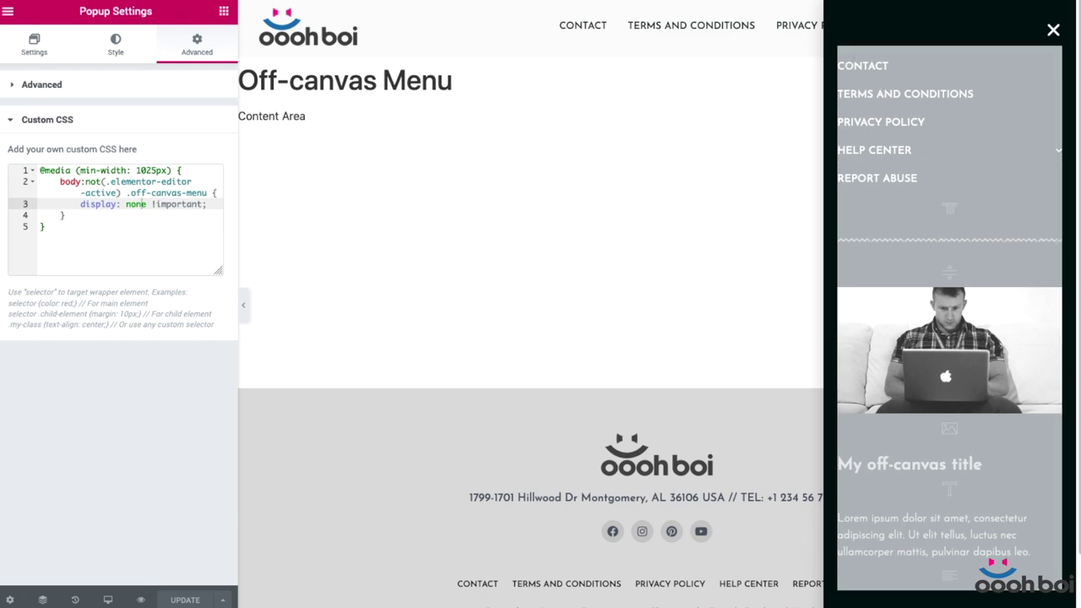
Switch to the Off-canvas Main page window, narrow it, and test opening, resizing and closing the off-canvas menu
right_click(864, 601)
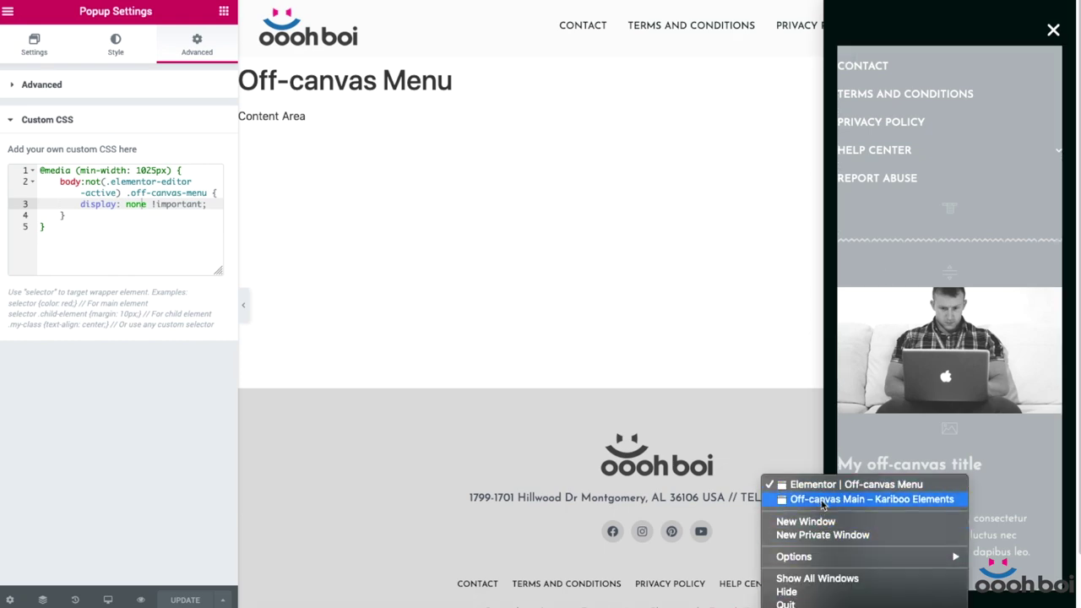
click(870, 499)
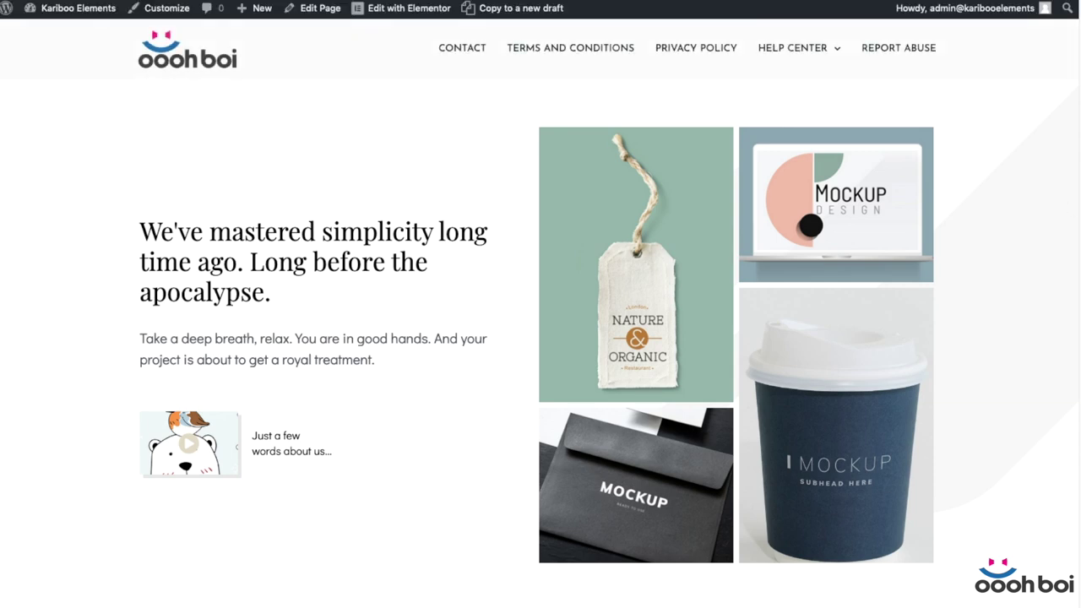
drag(1077, 260, 485, 268)
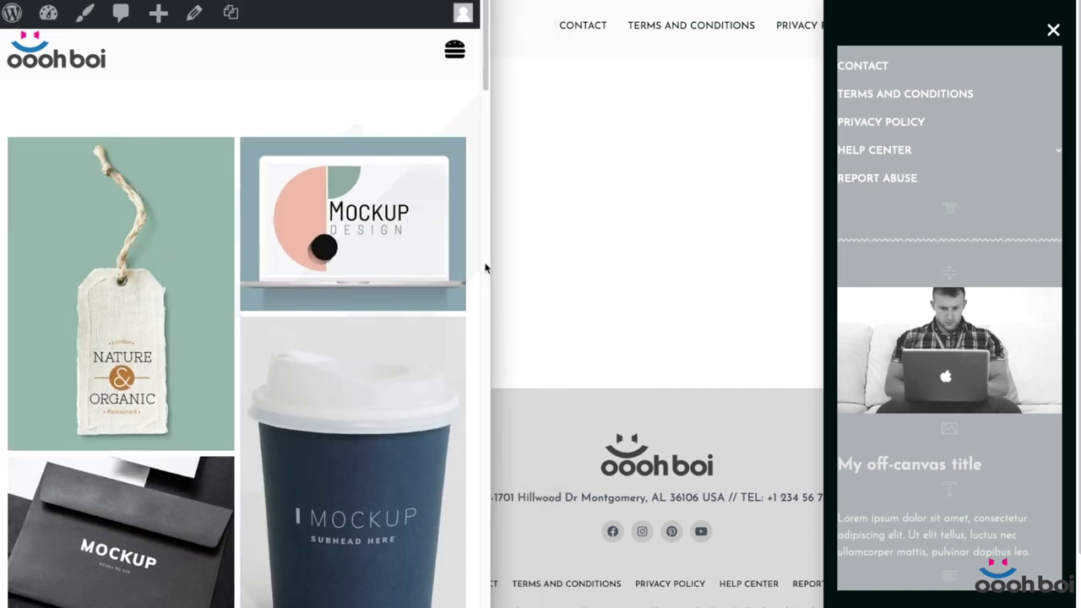
click(454, 53)
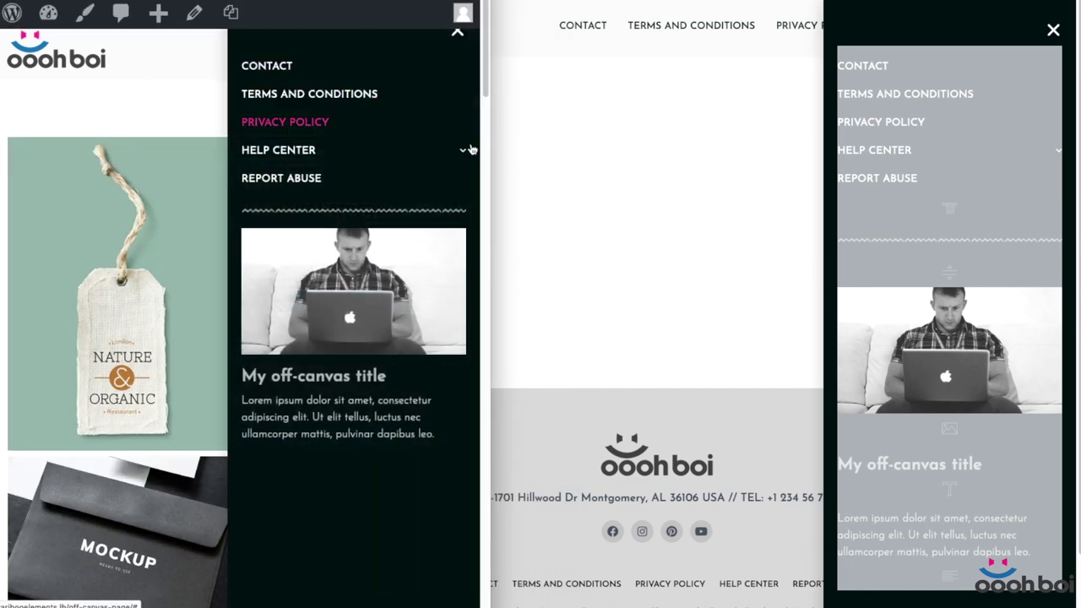
drag(490, 253, 442, 335)
click(417, 45)
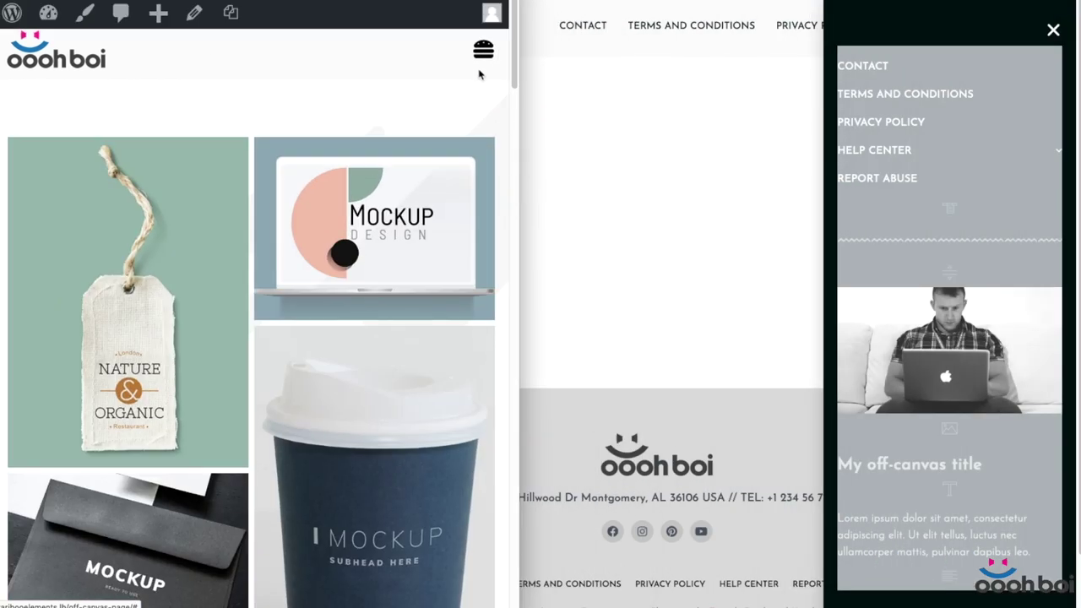
Reopen the off-canvas menu, expand its Help Center submenu, and test resizing the window past the desktop breakpoint
click(483, 51)
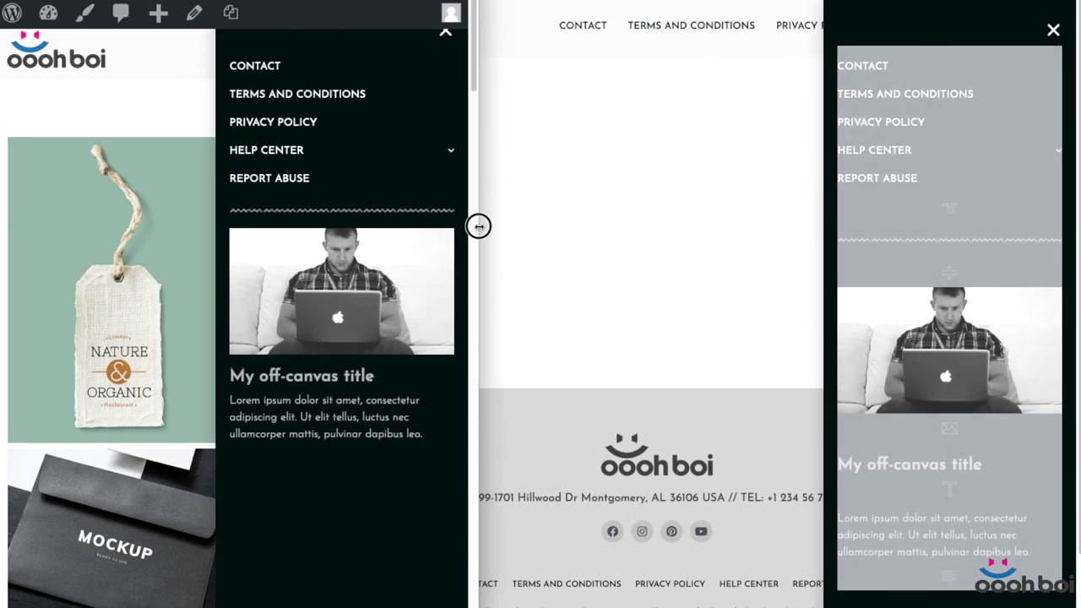
drag(477, 226, 1076, 287)
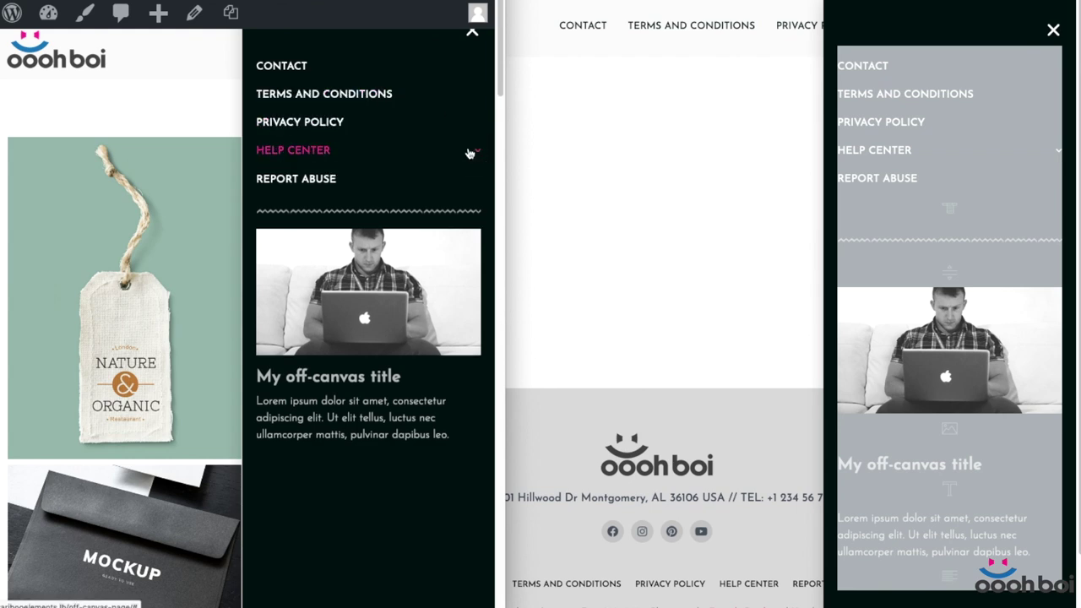
click(473, 149)
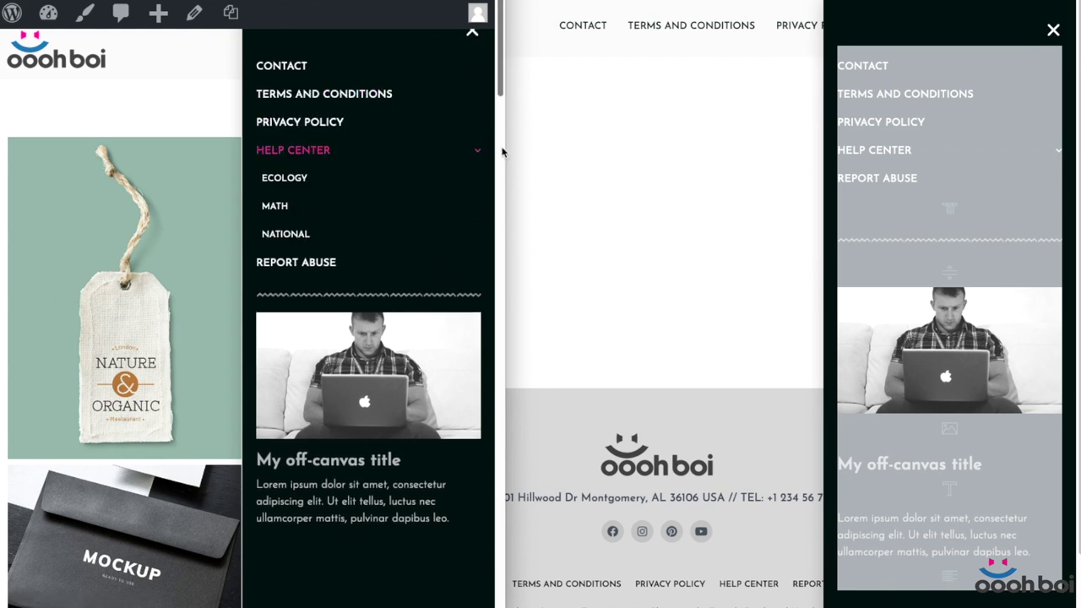
drag(501, 149, 259, 153)
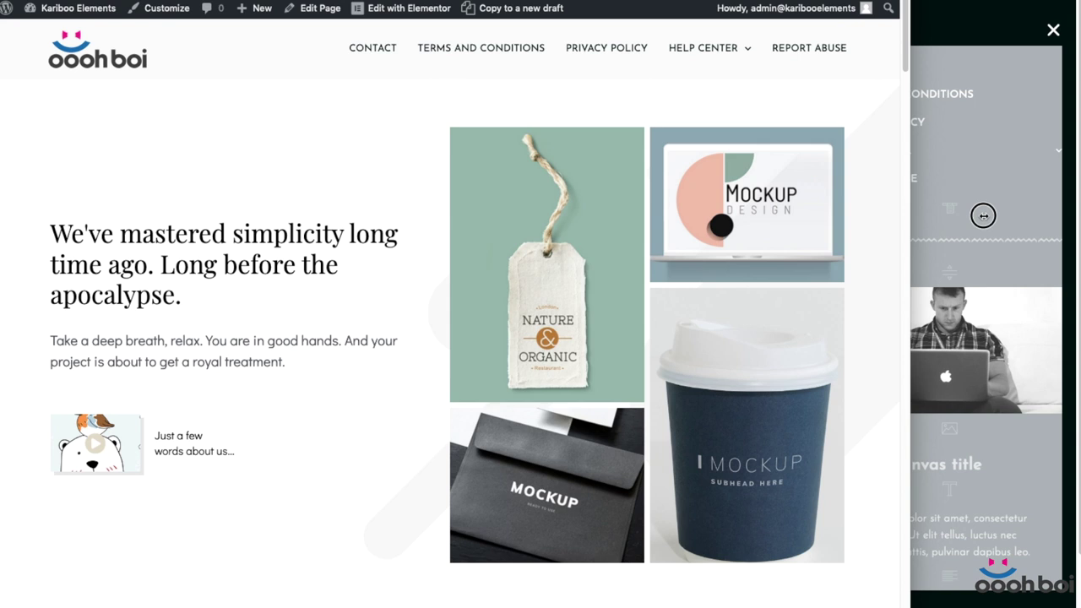